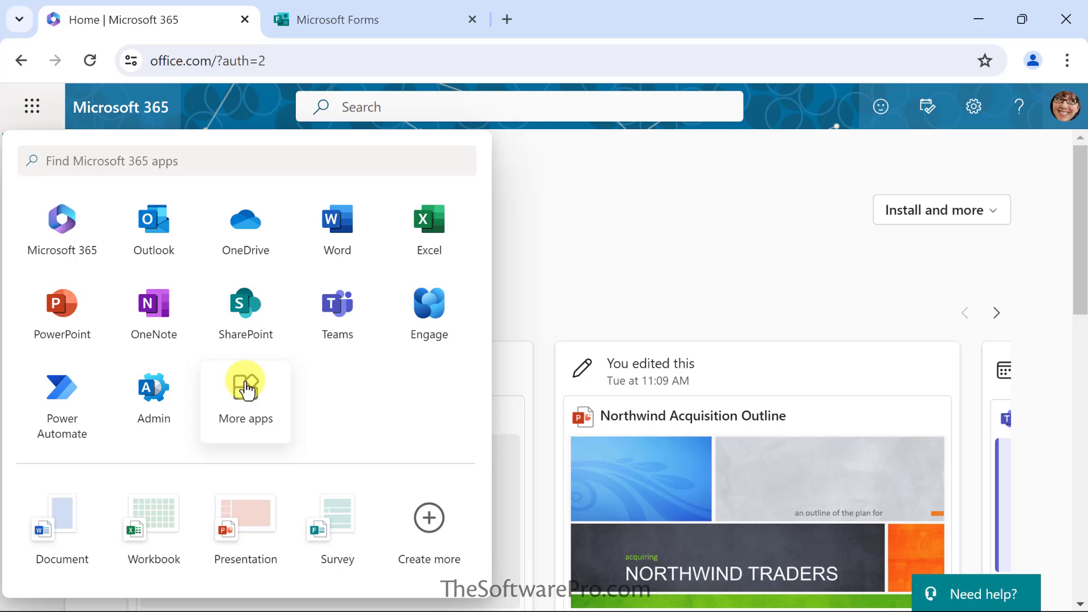
- Open Forms from the complete list of Microsoft 365 apps
left_click(243, 388)
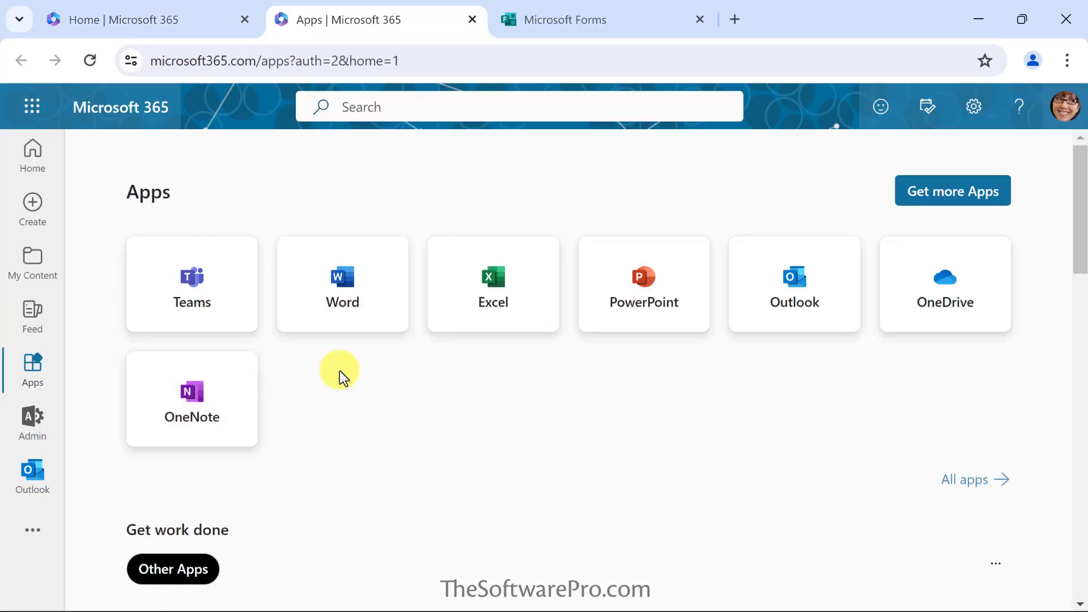
left_click(969, 483)
scroll(680, 349, "down", 5)
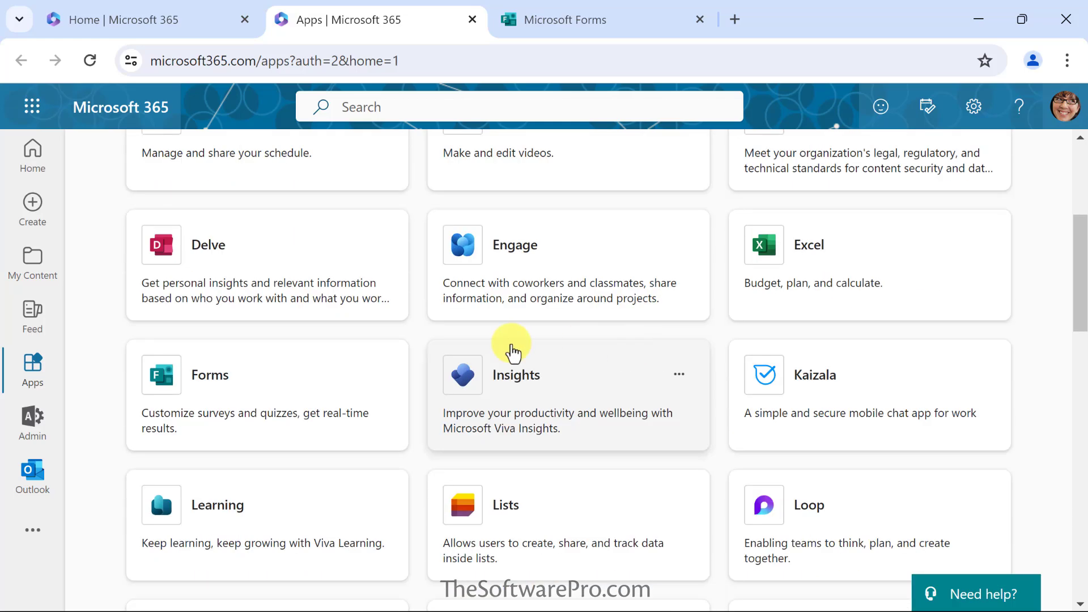
left_click(245, 389)
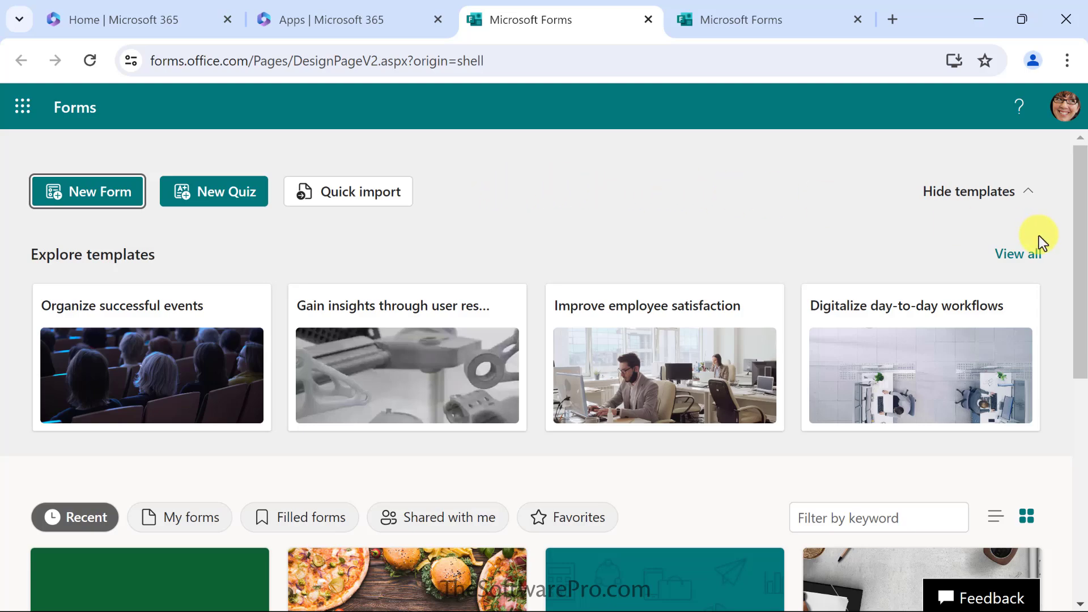
- Browse the full template gallery, including the templates grouped by category, and return to the Forms start page
left_click(1019, 254)
scroll(970, 210, "down", 5)
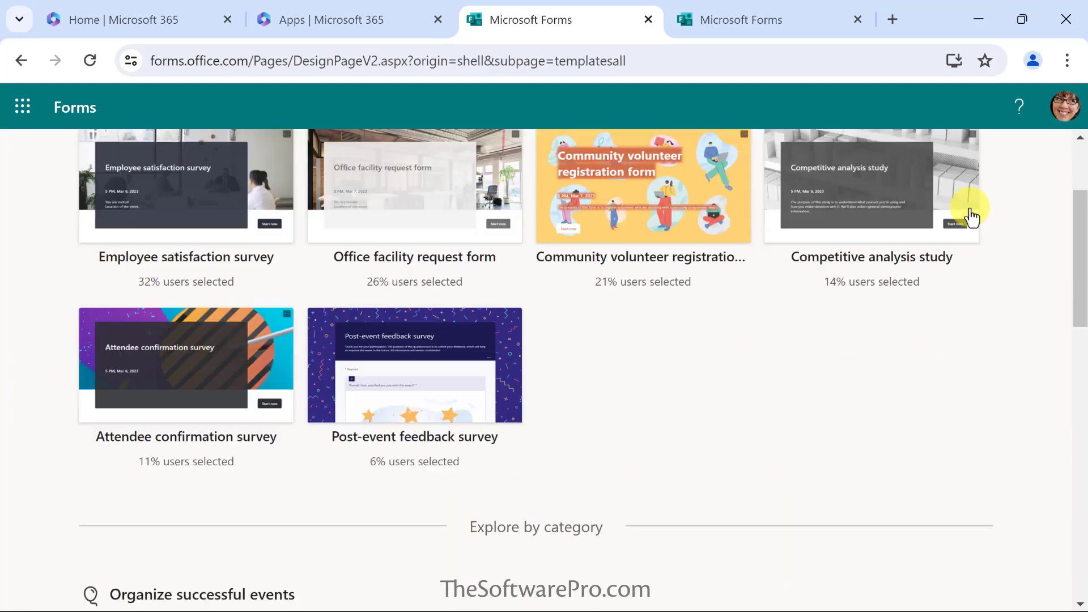
scroll(970, 216, "down", 1)
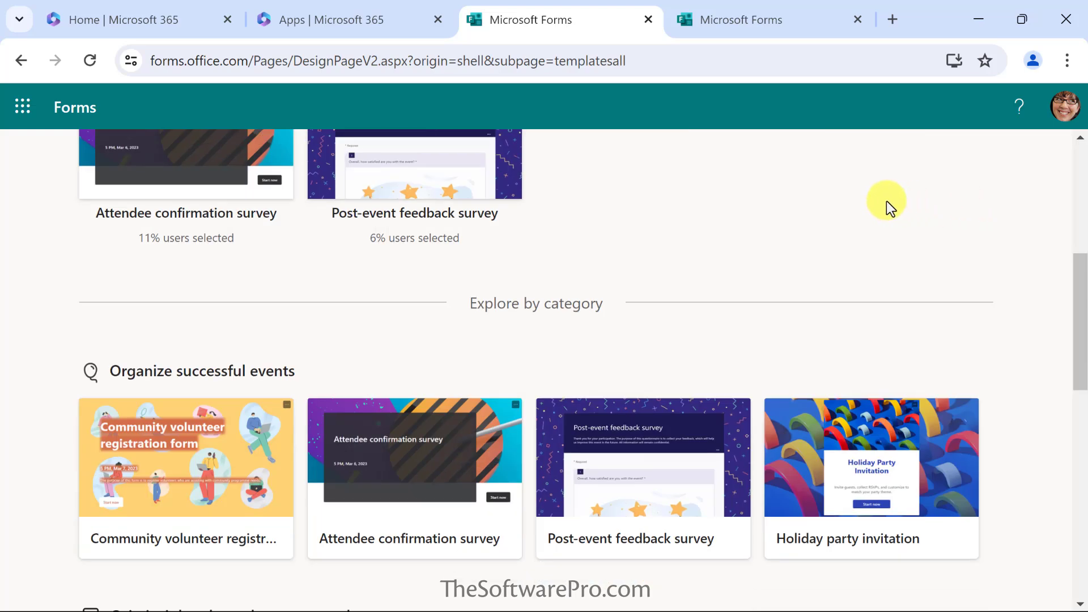
scroll(886, 201, "down", 3)
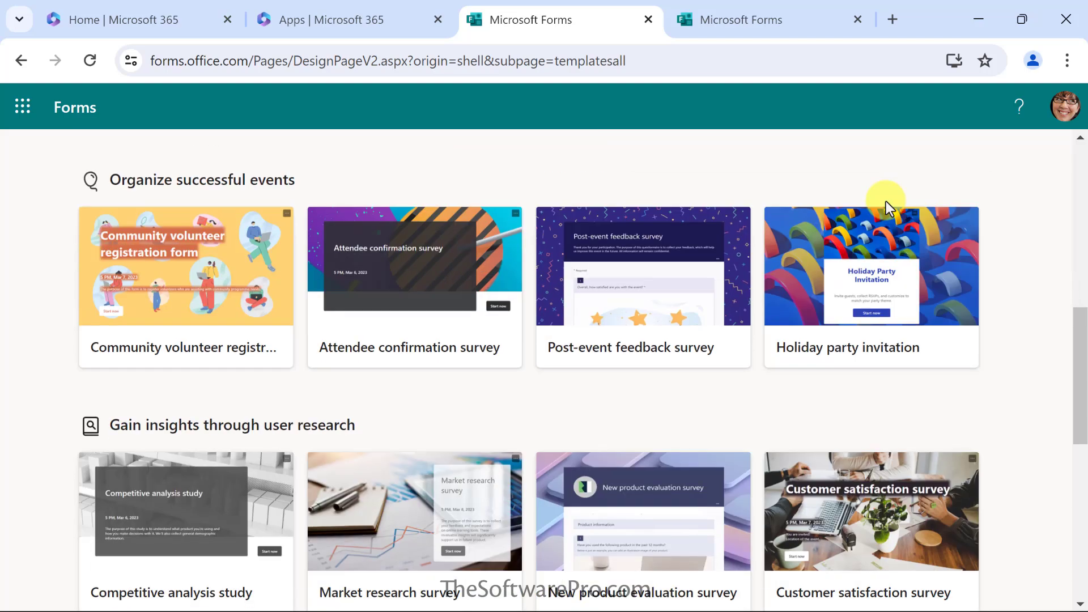
scroll(886, 202, "down", 9)
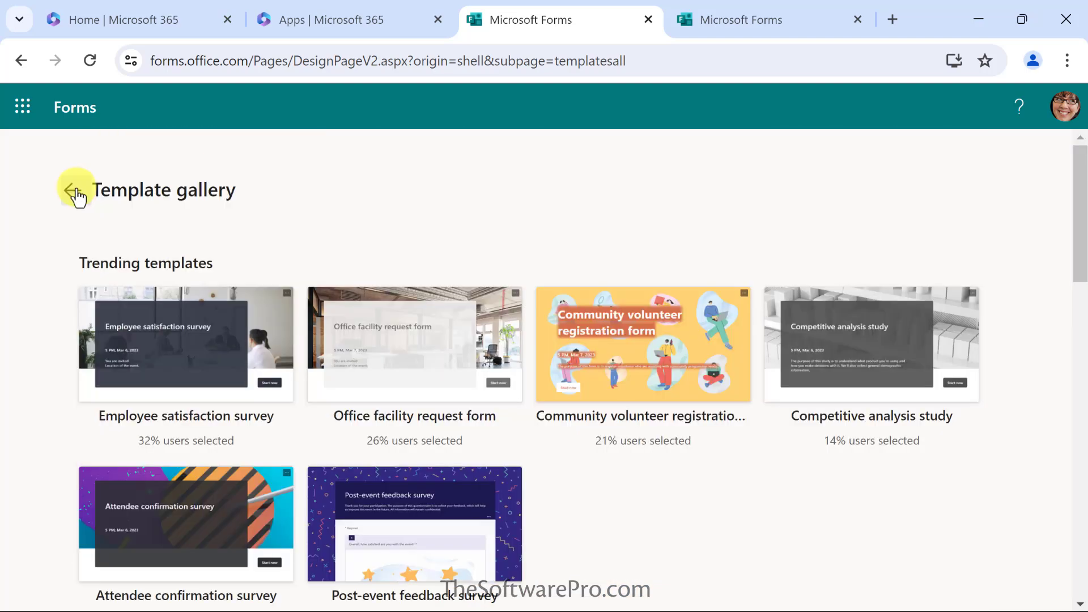
left_click(71, 191)
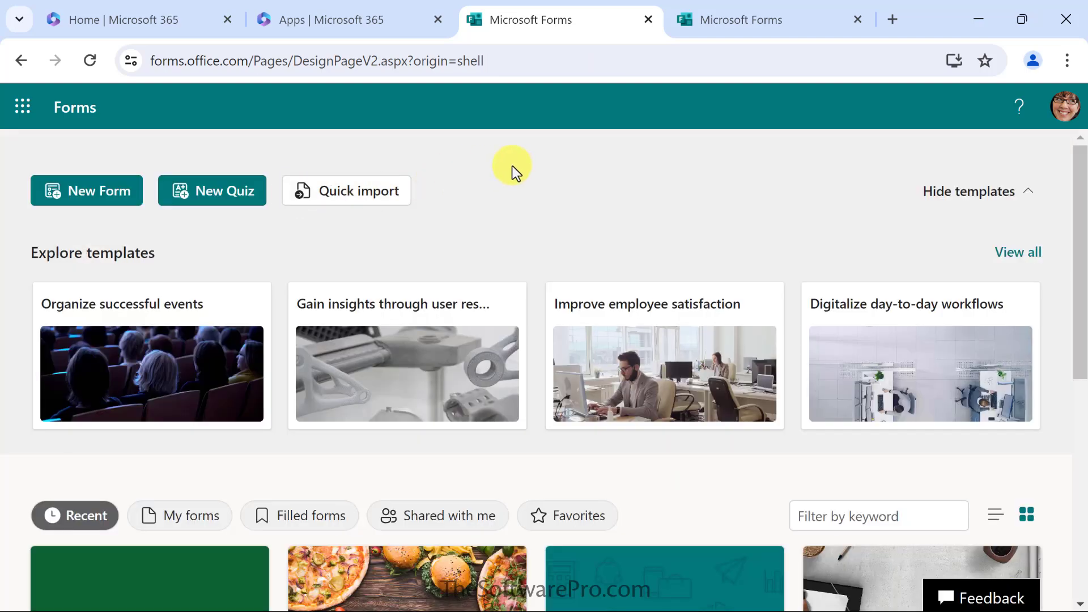
- Show only own forms, mark "Super Fantastic Microsoft Excel Training" as a favorite and bring up its available actions
scroll(512, 166, "down", 5)
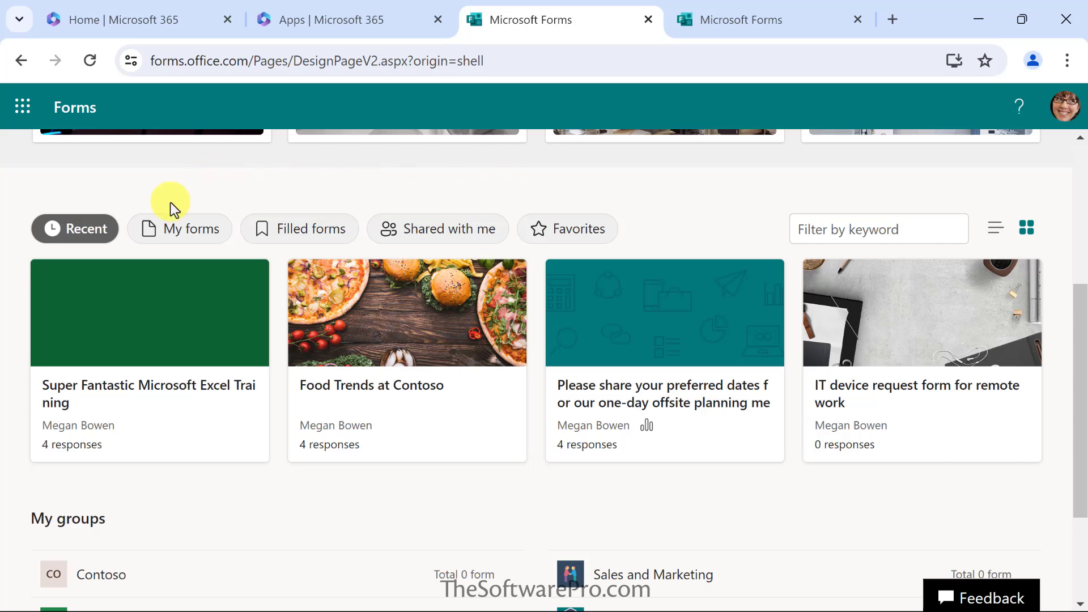
left_click(177, 236)
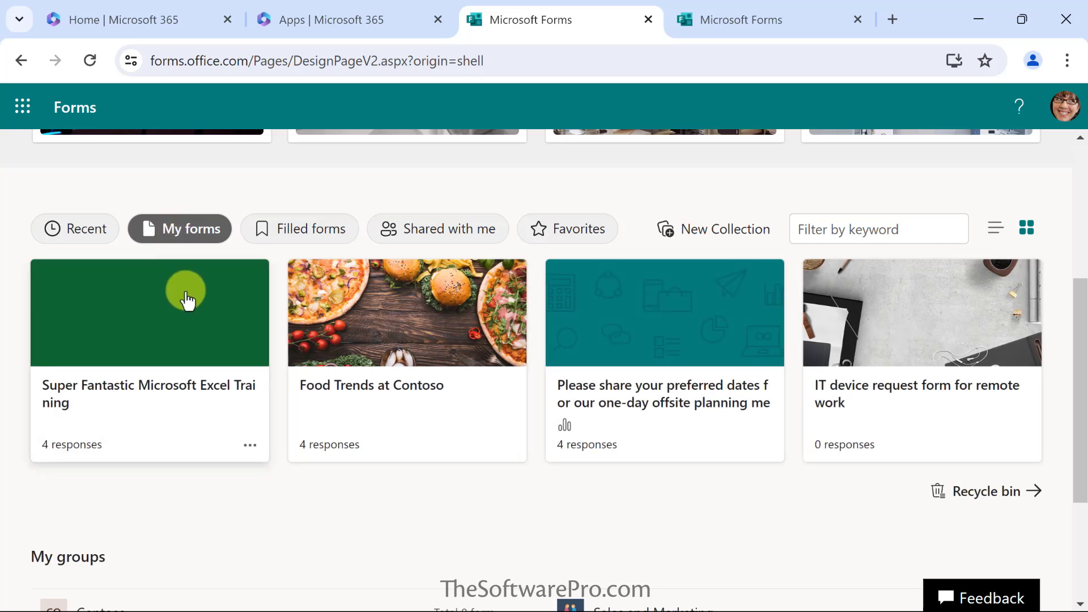
right_click(186, 300)
left_click(219, 251)
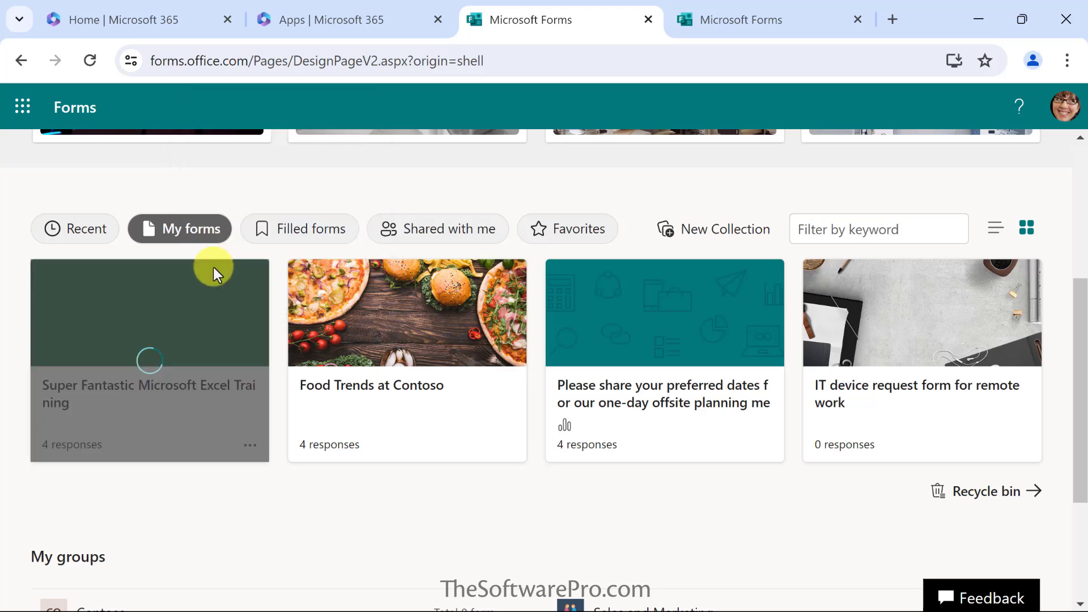
right_click(200, 296)
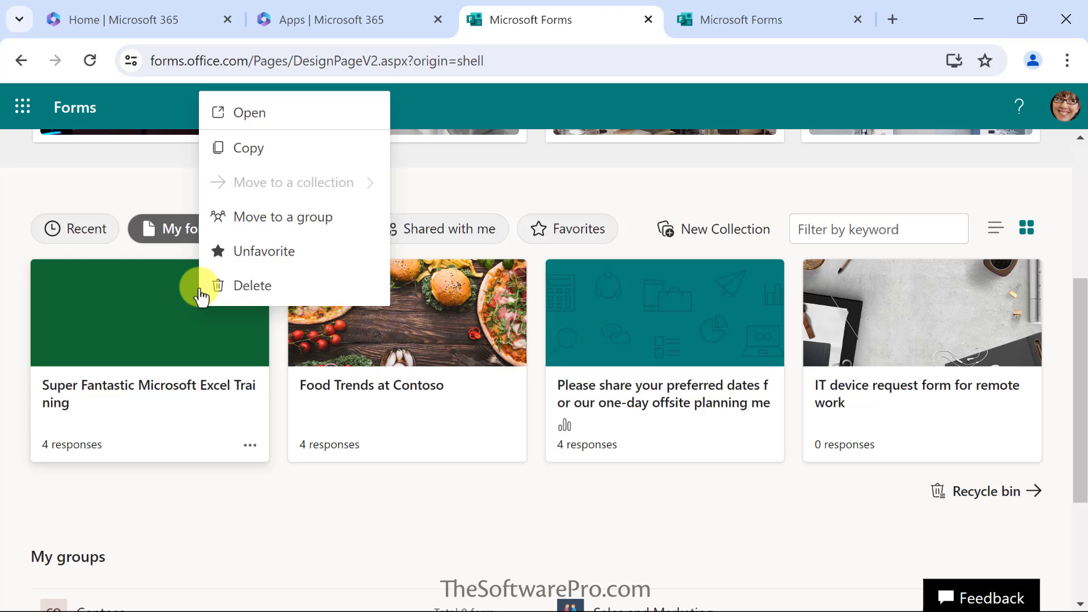
- Create a new form titled "Food Trends" with the description "Survey of Contoso employees on their favorite foods."
scroll(157, 226, "up", 5)
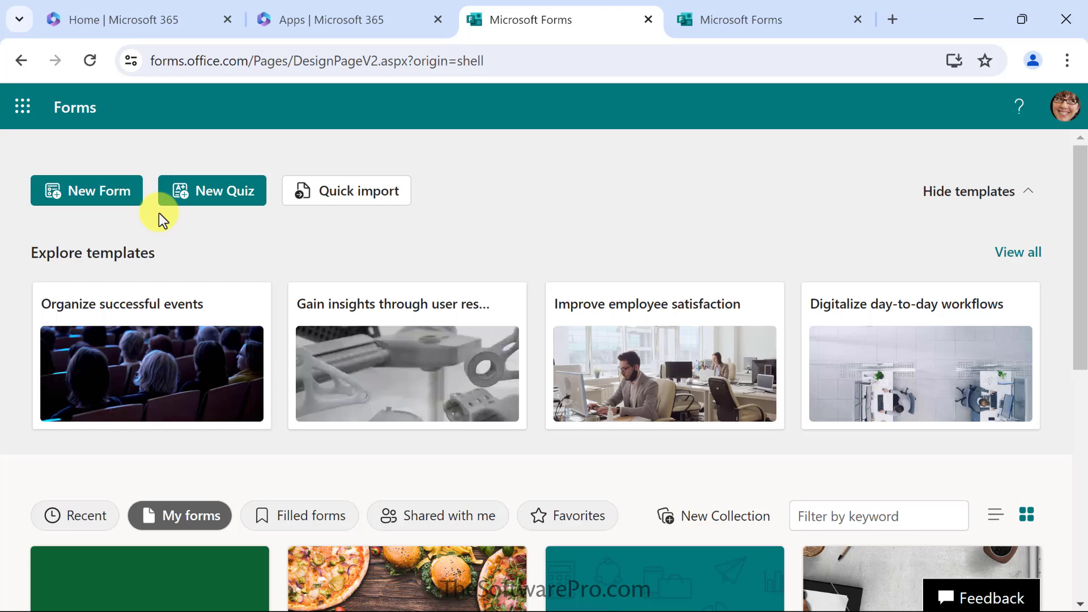
left_click(82, 197)
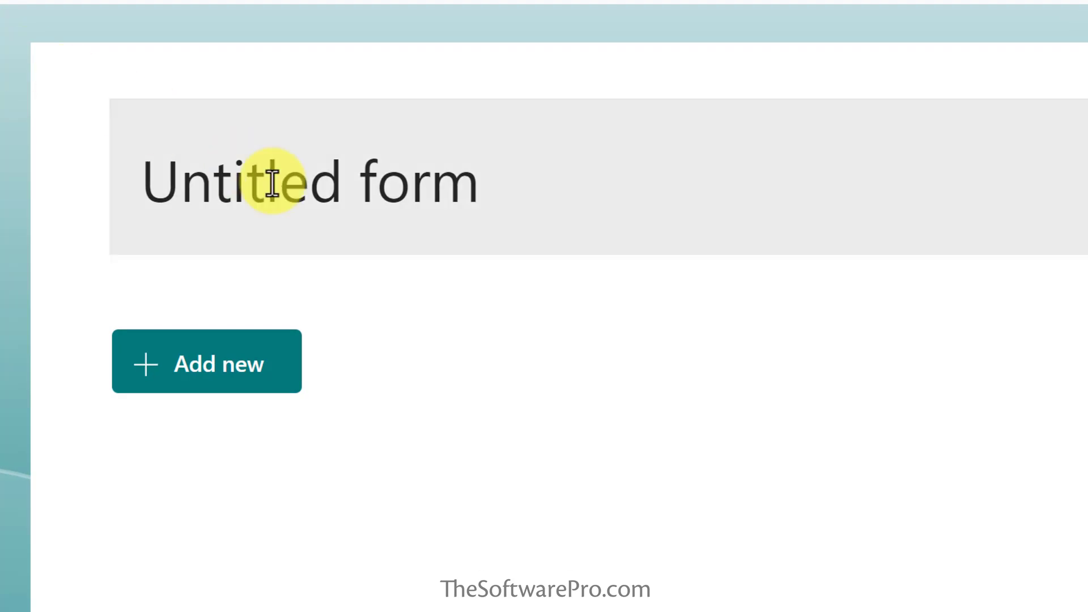
left_click(268, 276)
type("Food Trends")
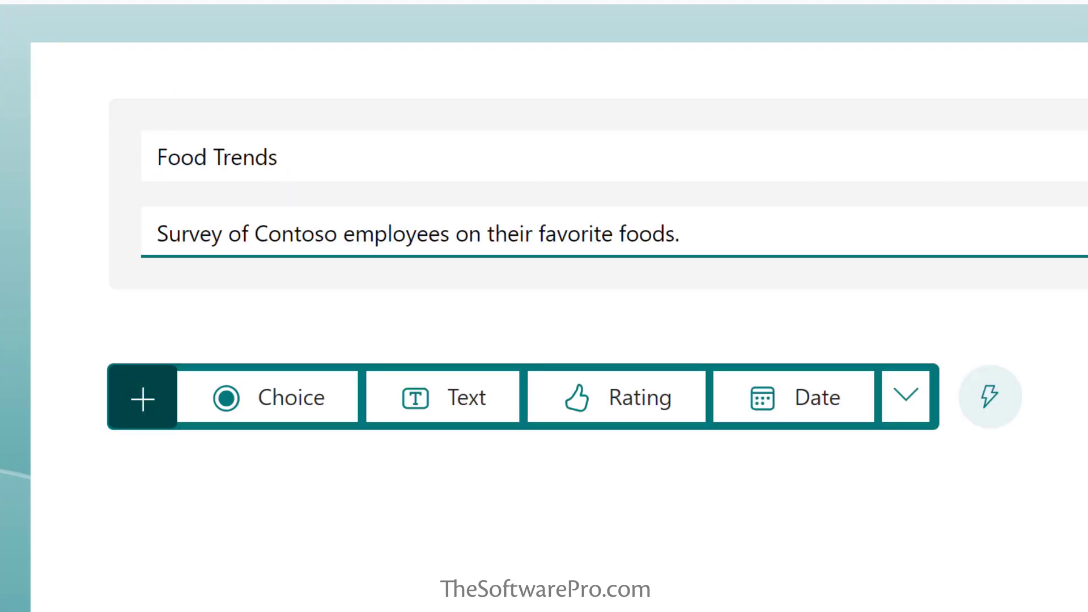
left_click(1079, 343)
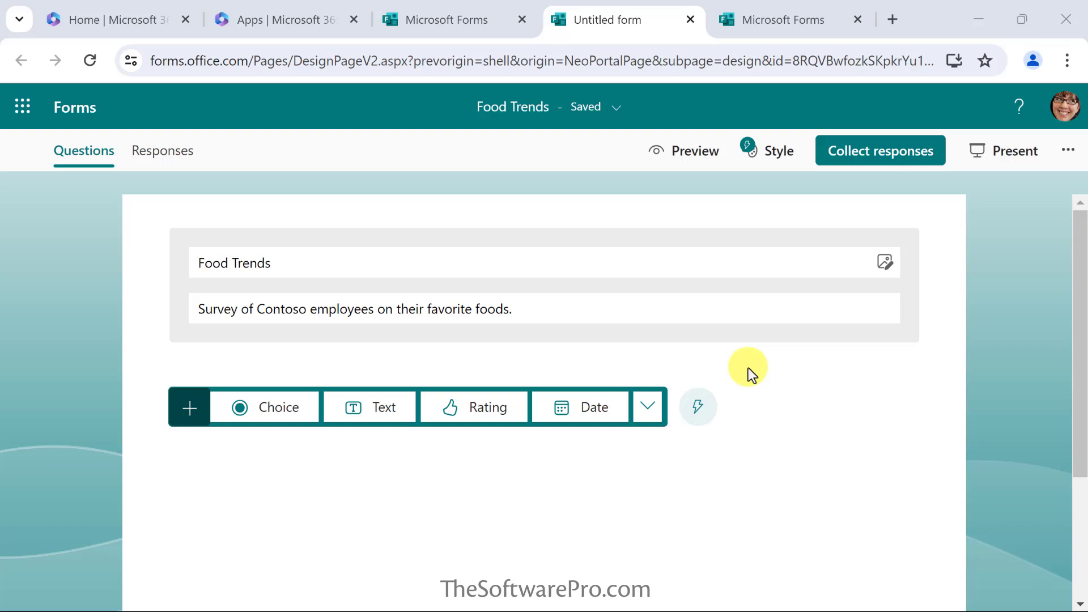
- Upload the image file Food from the computer into the form's title header
left_click(885, 262)
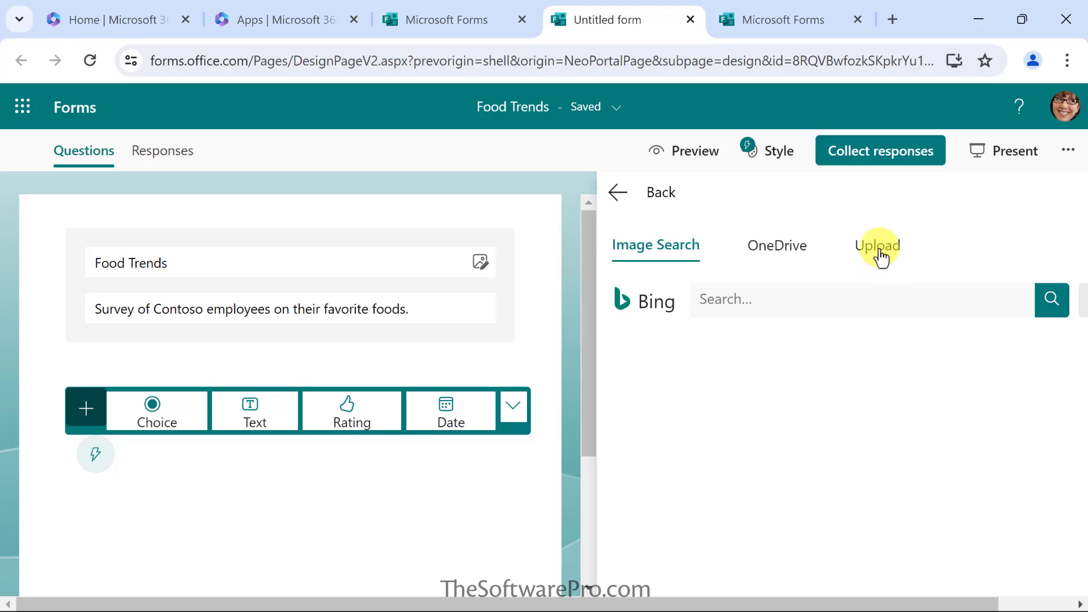
left_click(880, 250)
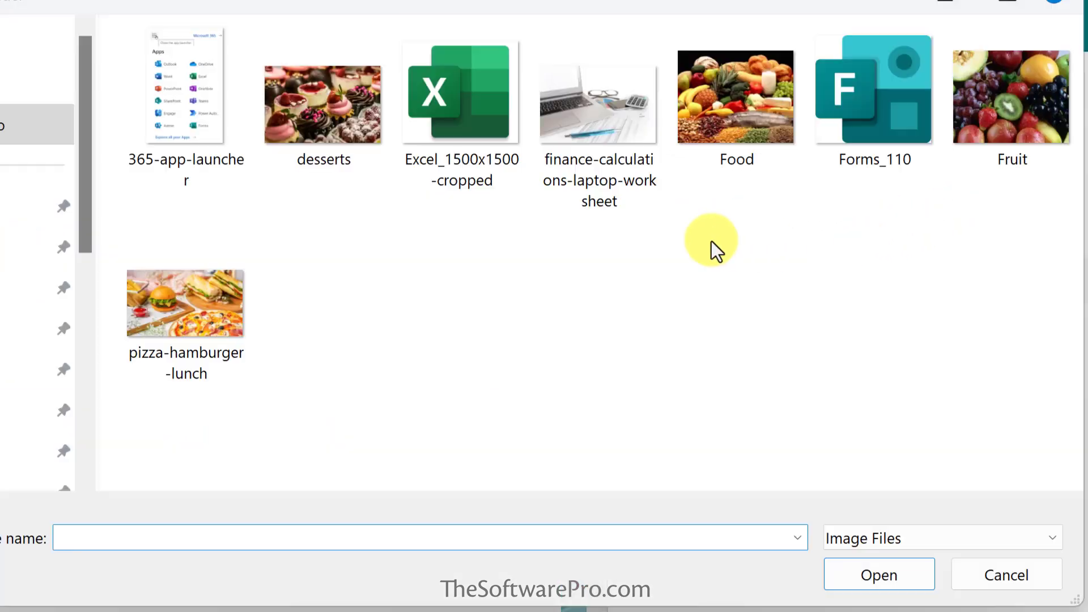
double_click(740, 117)
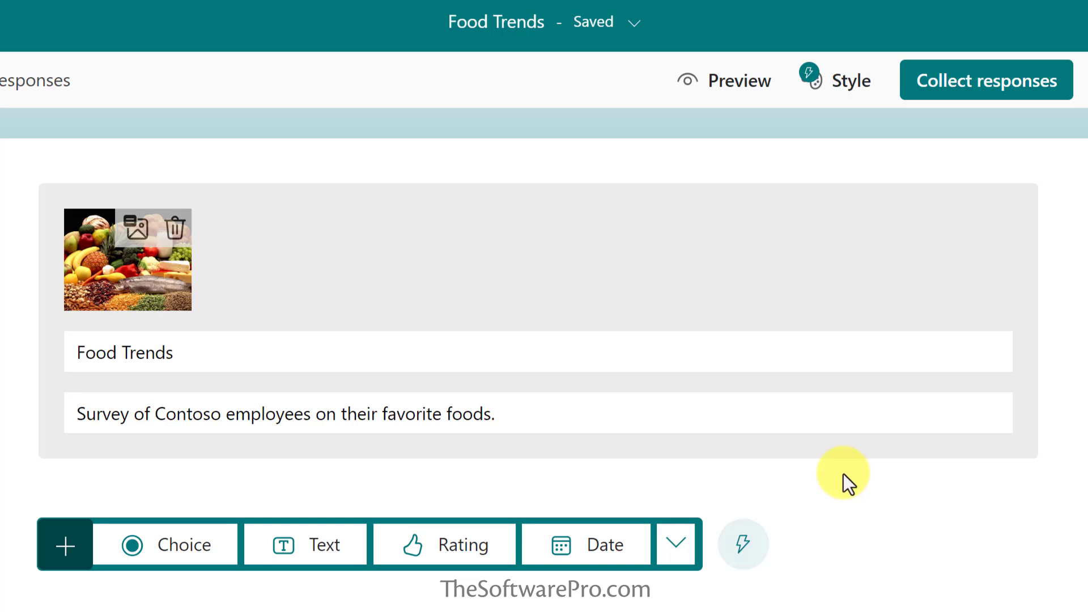
- Add a choice question reading "What are your favorite desserts?" and upload the desserts image to it
scroll(267, 425, "down", 5)
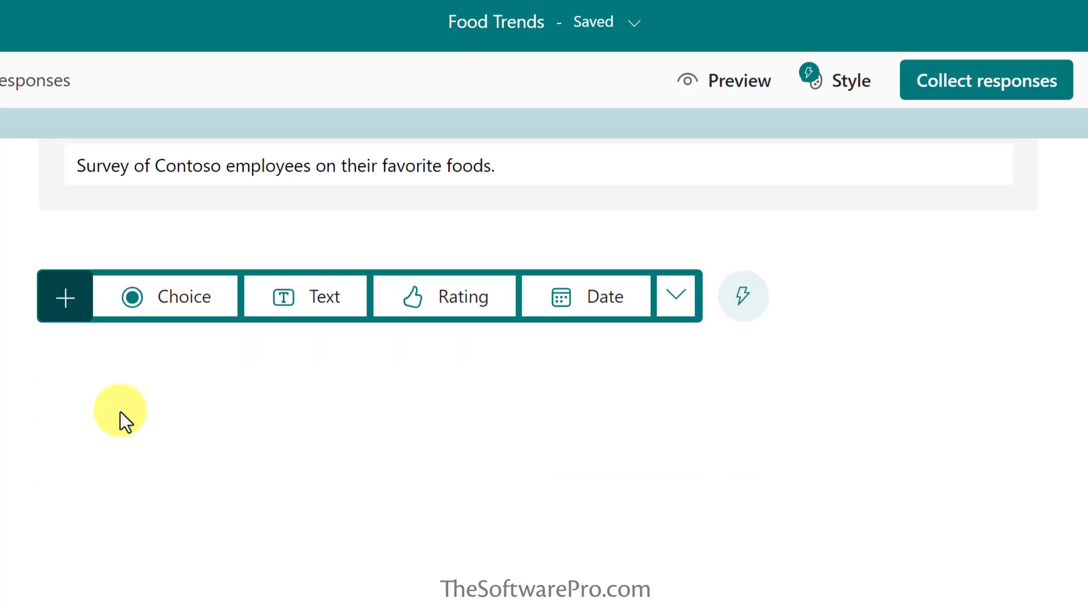
left_click(167, 312)
type("What are your favorite desserts?")
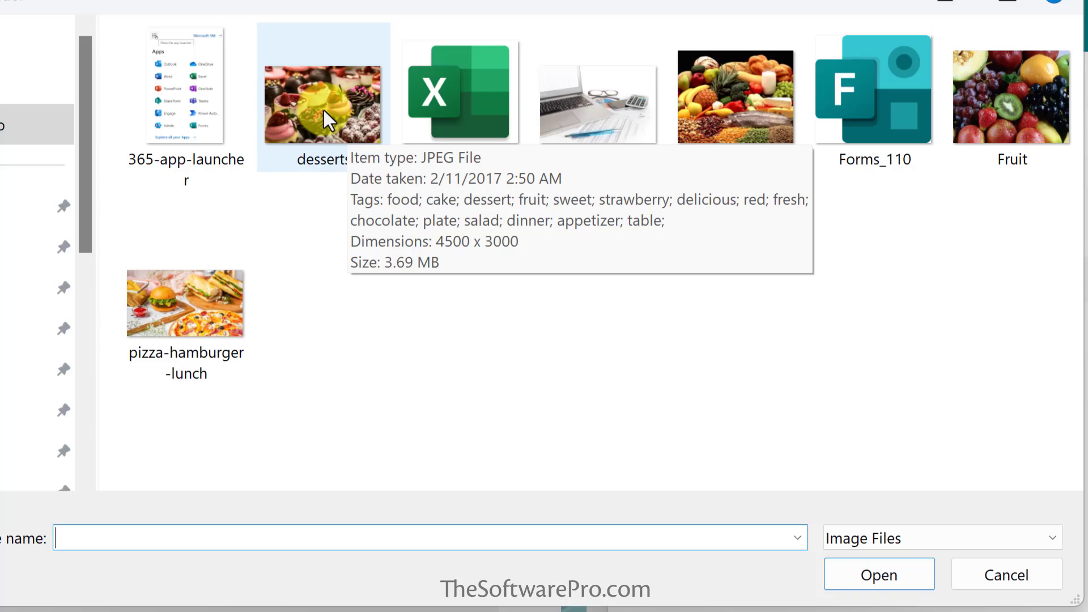
left_click(324, 111)
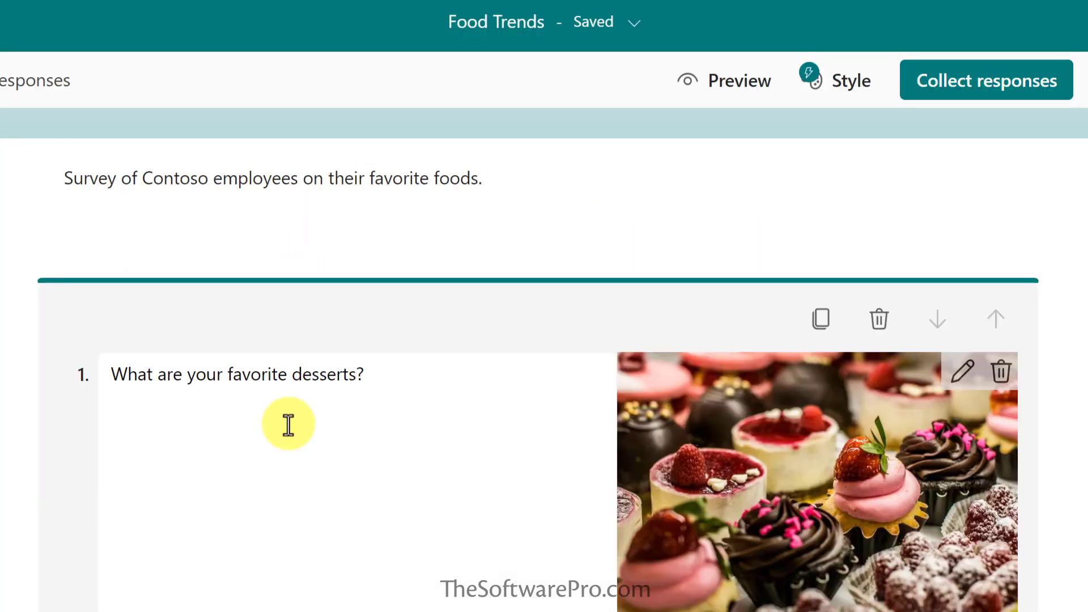
- Allow multiple answers for the dessert question and name its first option "Cake or cupcakes"
scroll(286, 425, "down", 2)
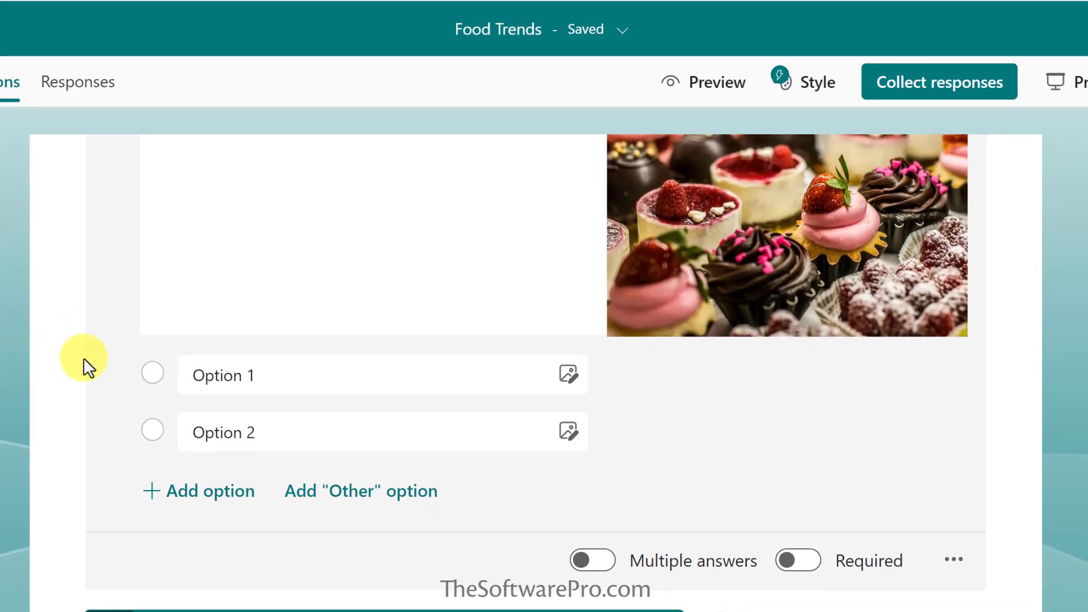
left_click(592, 560)
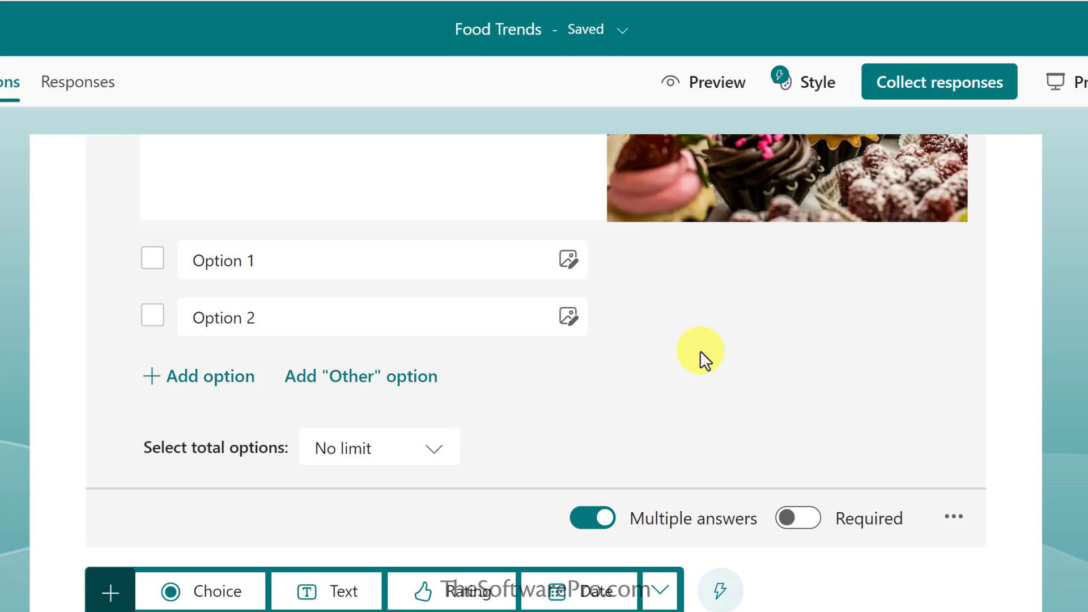
left_click(280, 261)
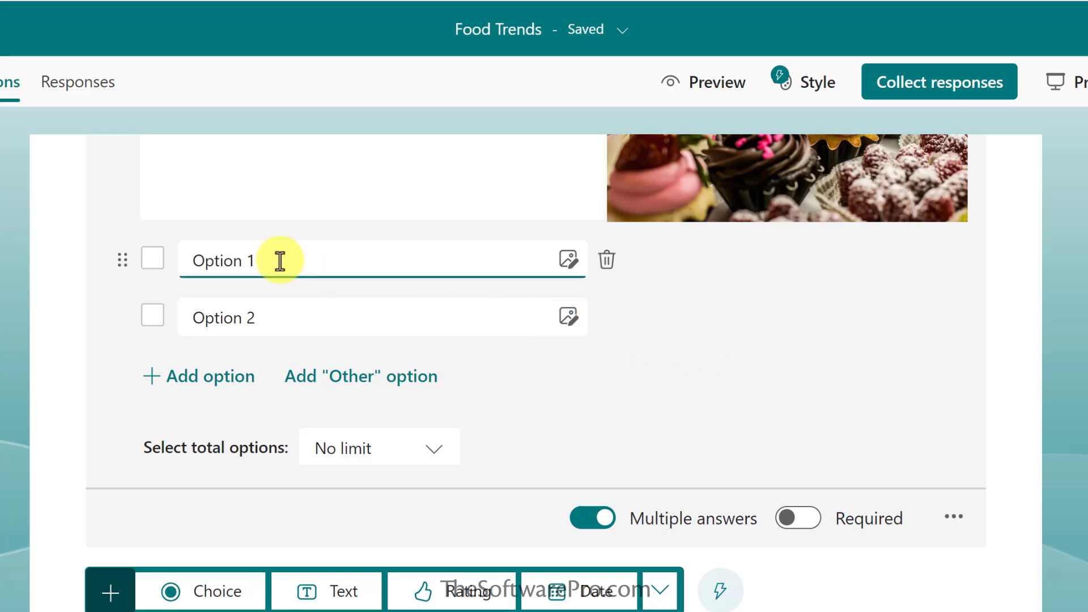
key("ctrl+a")
type("Cake or cupcakes")
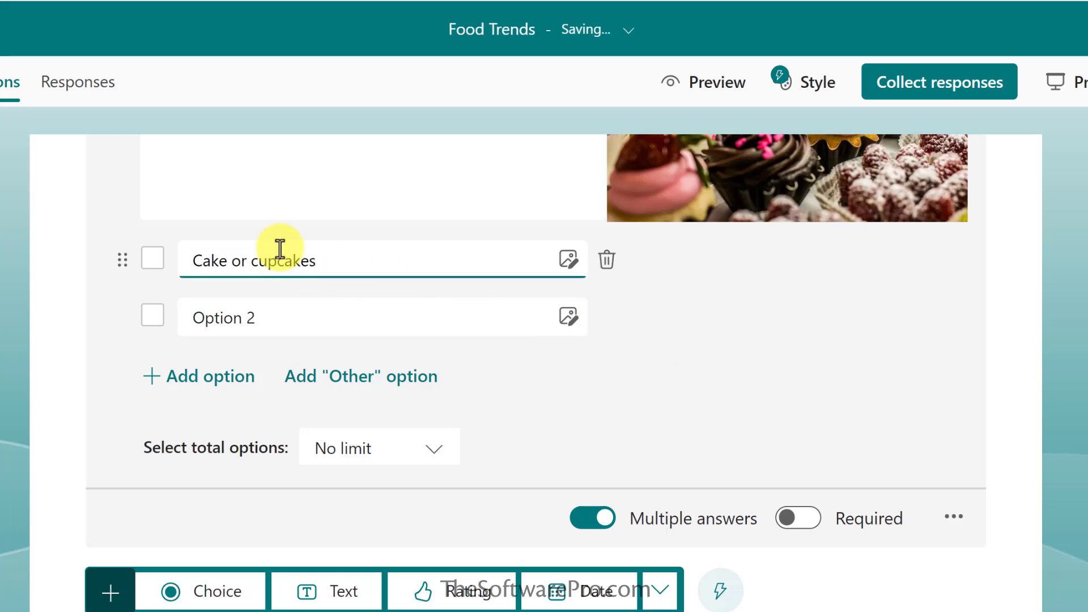
- Add four more dessert options and fill options two to six with Cookies, Pie, Ice Cream, Fruit and "I don't eat dessert"
left_click(213, 377)
left_click(196, 434)
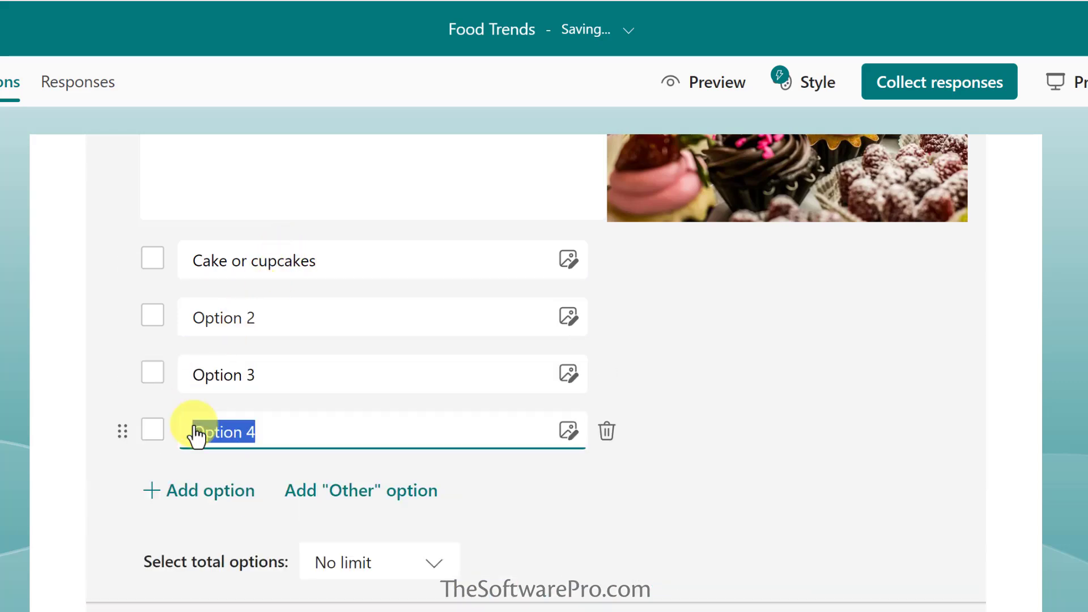
left_click(208, 491)
scroll(207, 487, "down", 4)
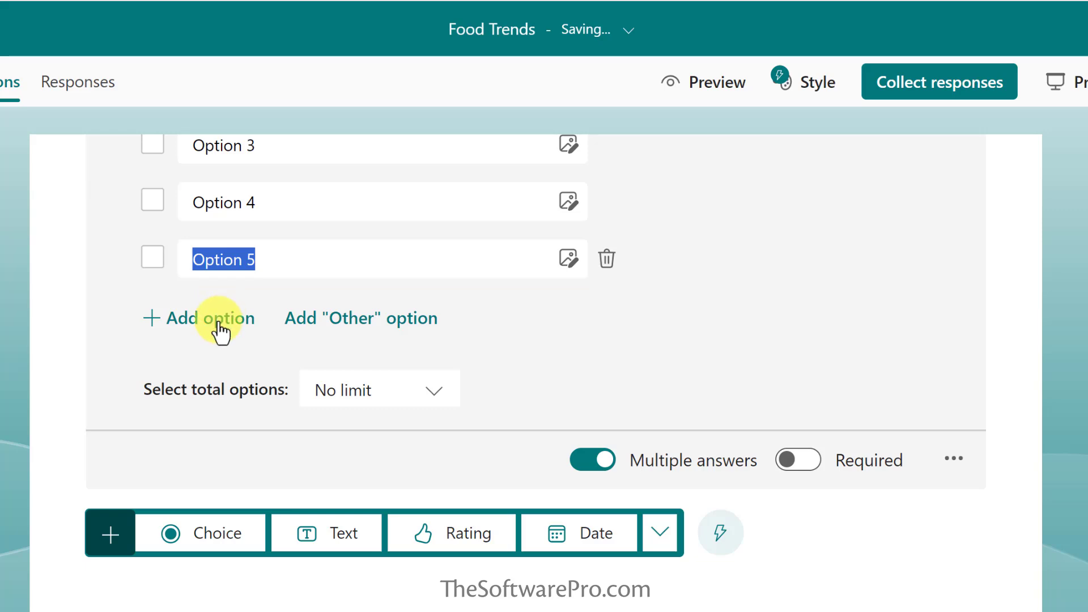
left_click(219, 330)
scroll(249, 311, "up", 3)
left_click(281, 314)
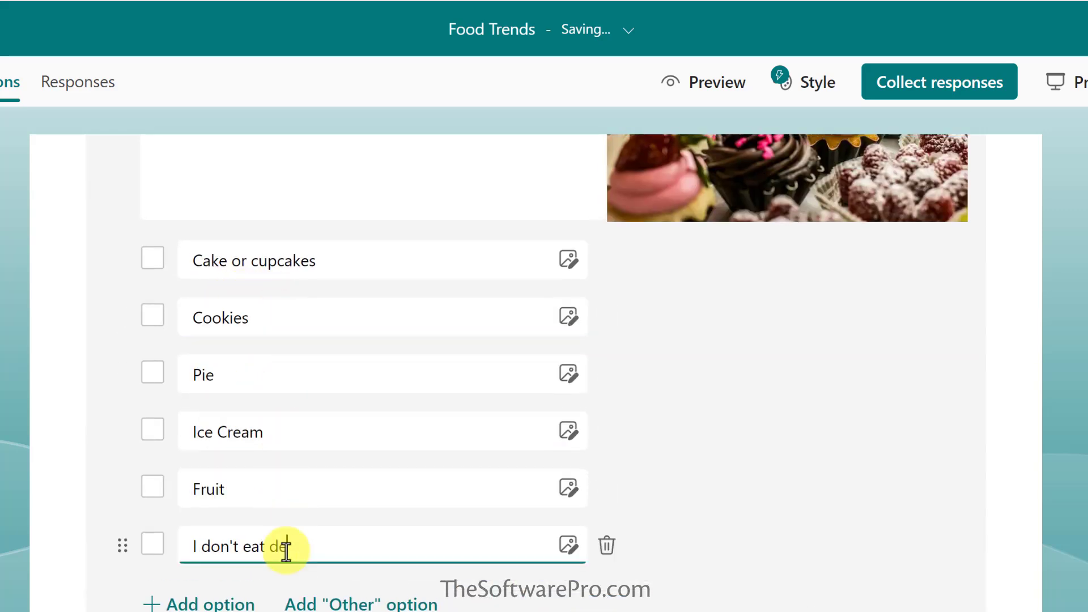
type("ssert")
scroll(726, 443, "down", 2)
scroll(731, 444, "up", 2)
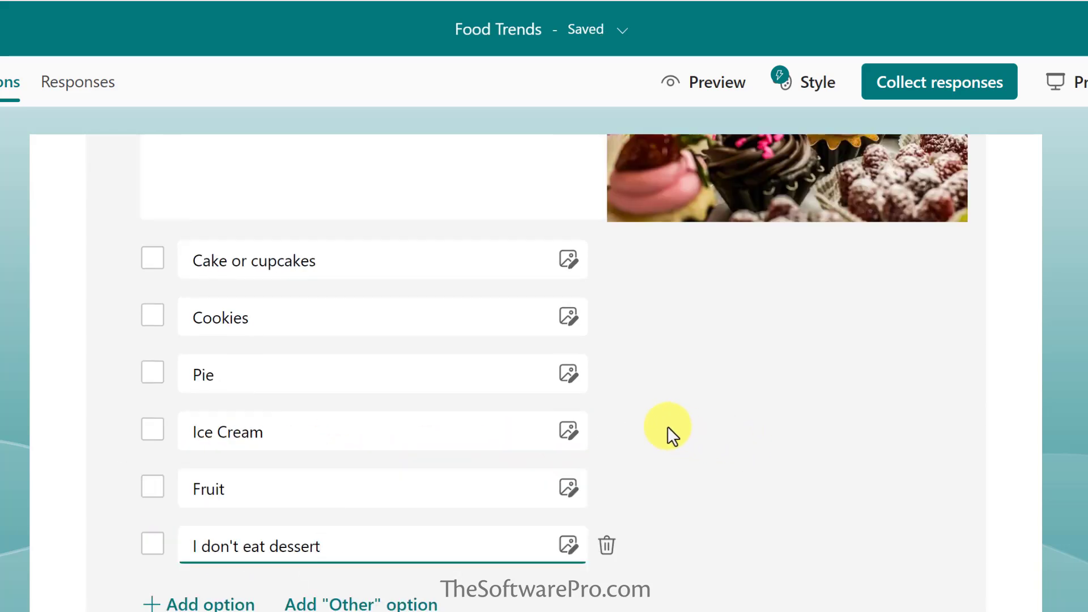
- Add an "Other" option to the dessert question and review the choices for limiting the total selections, keeping No limit
scroll(340, 490, "down", 2)
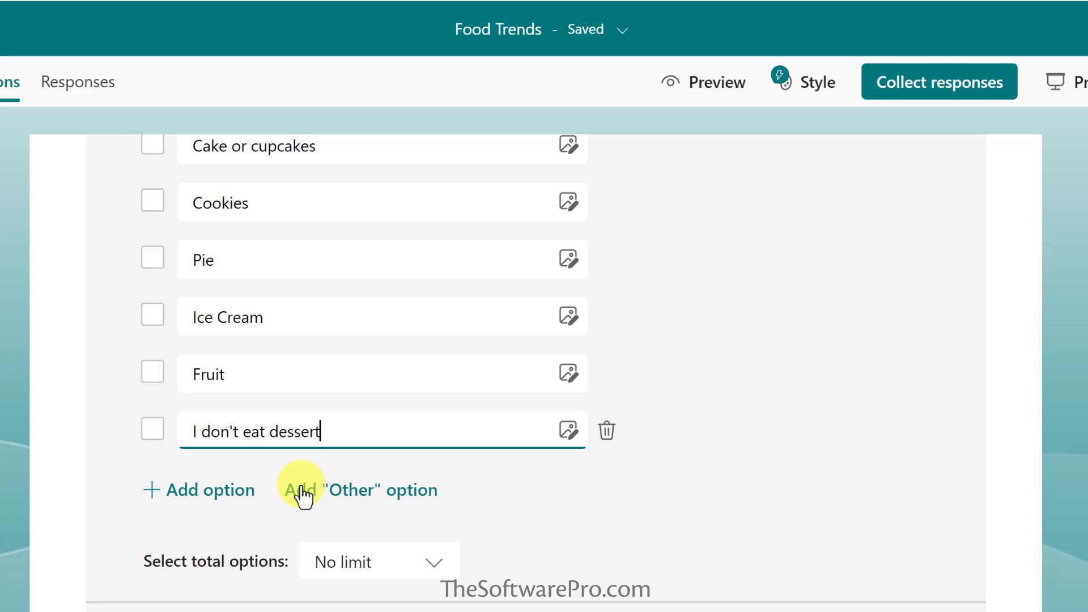
left_click(302, 492)
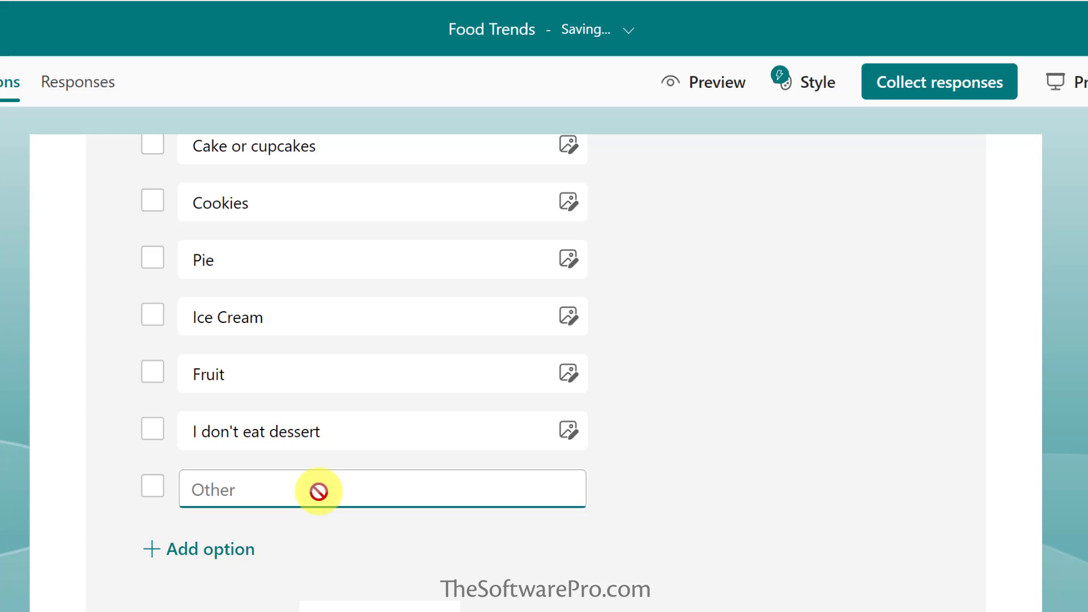
scroll(703, 399, "down", 2)
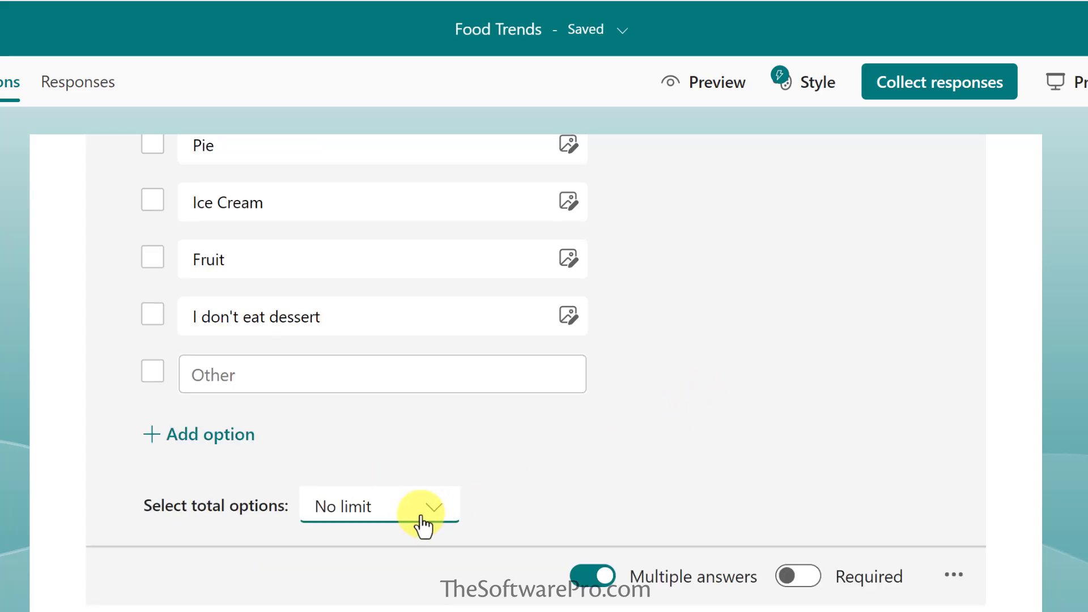
left_click(438, 510)
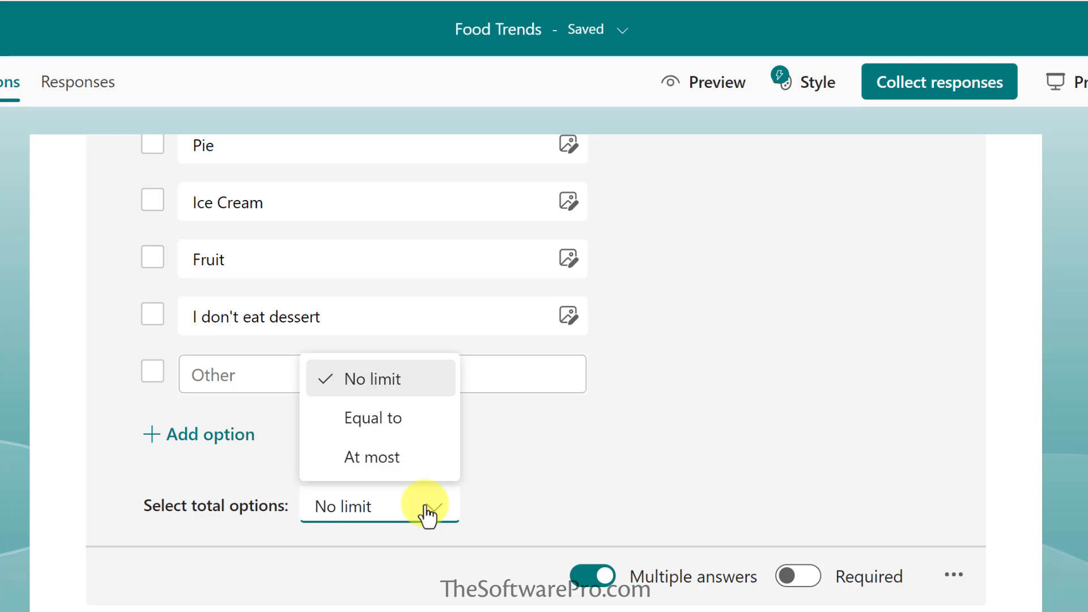
left_click(528, 459)
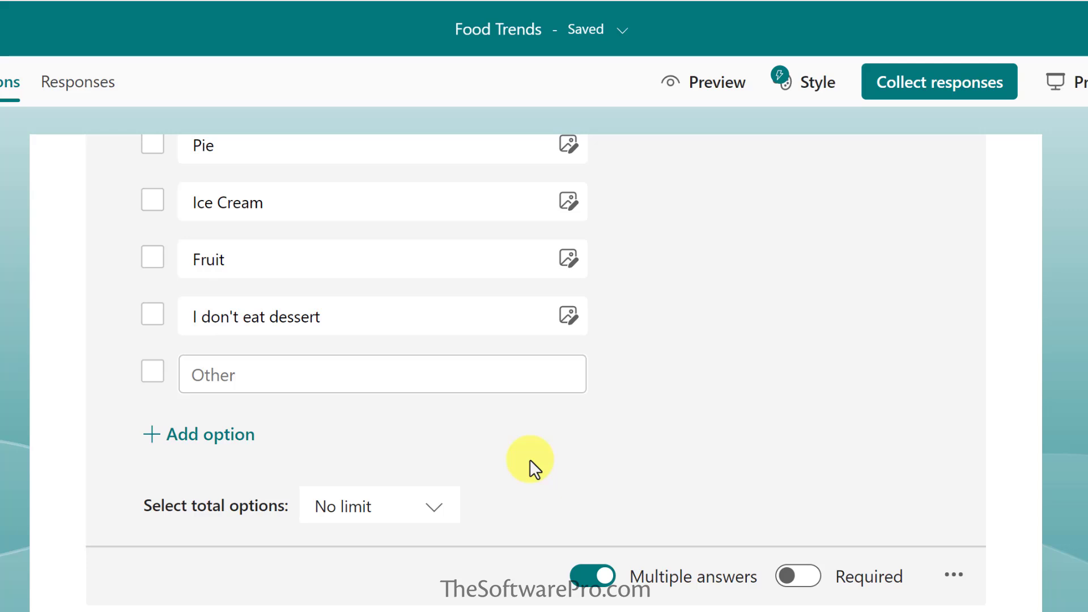
scroll(818, 456, "down", 4)
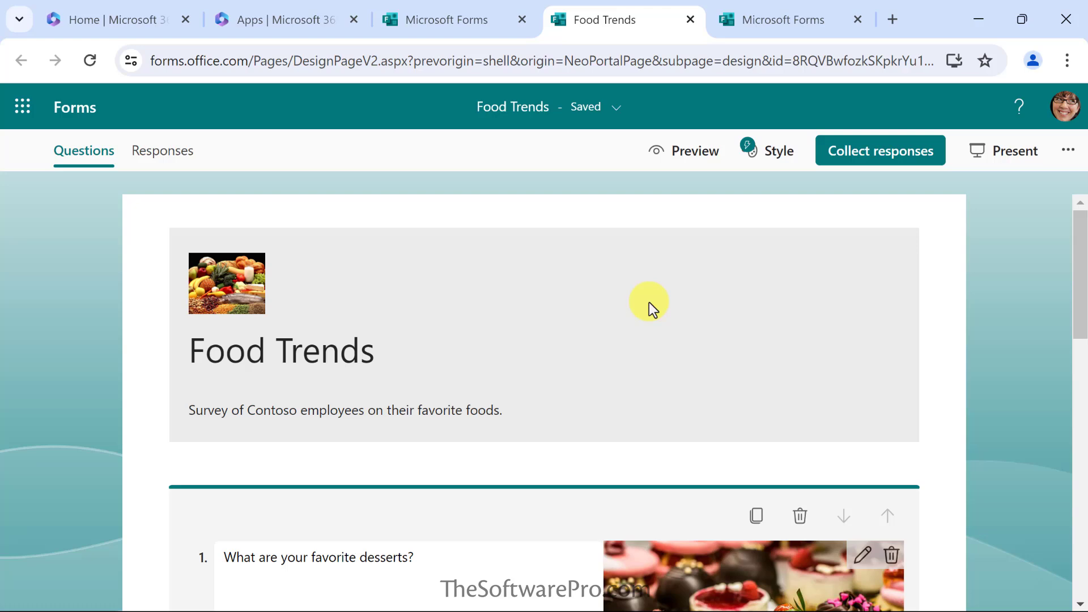
scroll(649, 301, "down", 5)
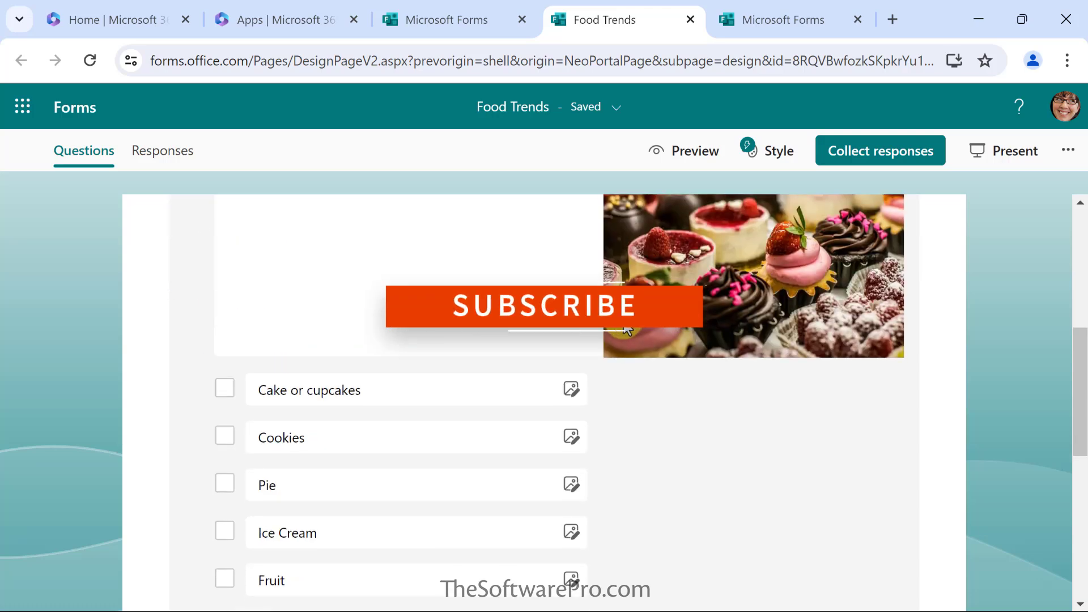
scroll(622, 313, "up", 5)
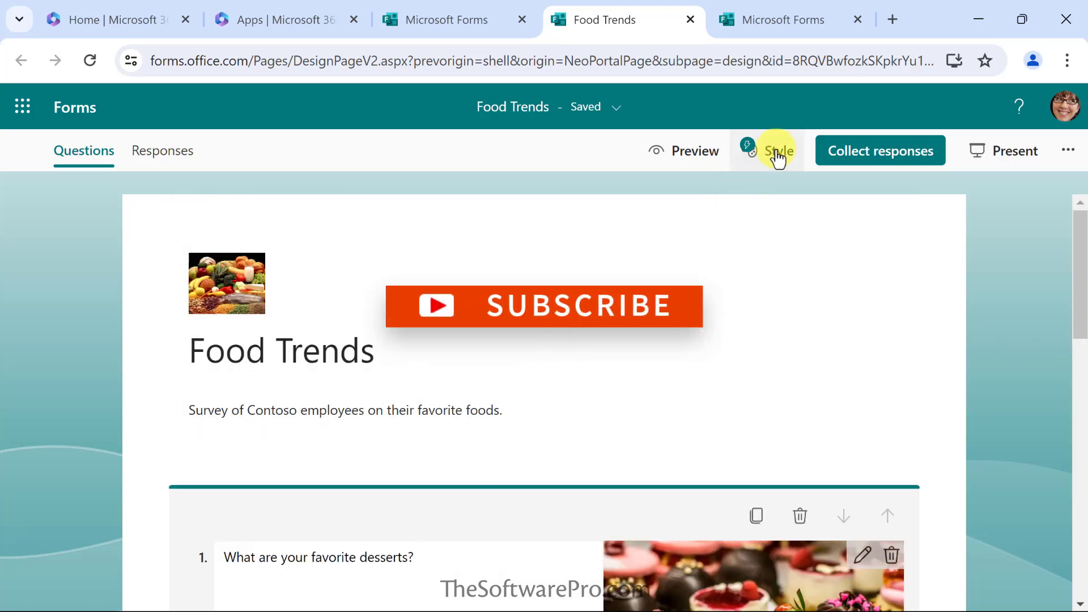
- Apply the orange-red theme color to the Food Trends form
left_click(777, 156)
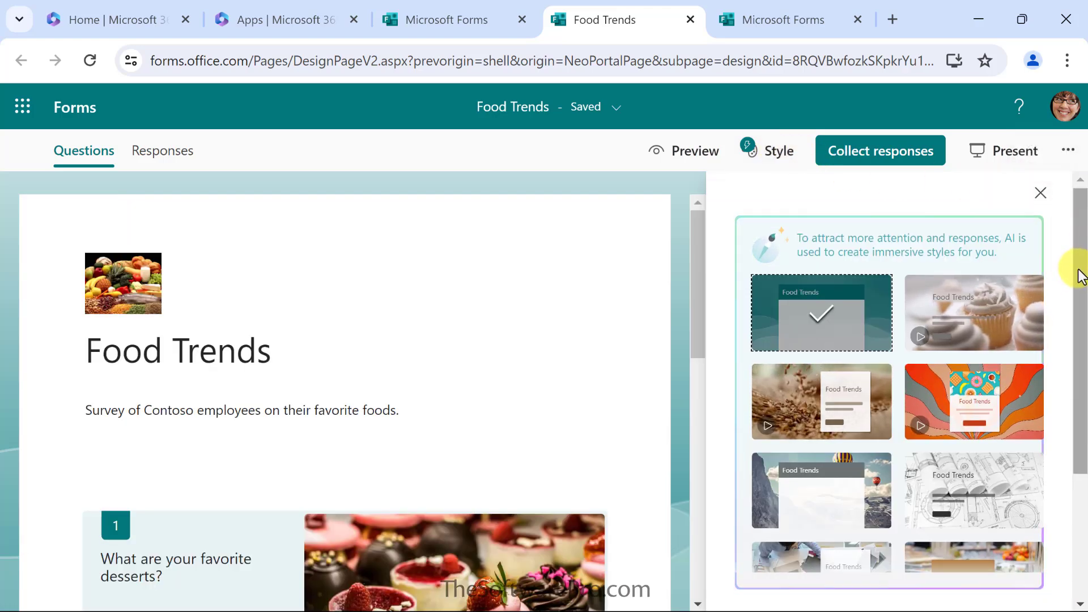
scroll(1079, 275, "down", 2)
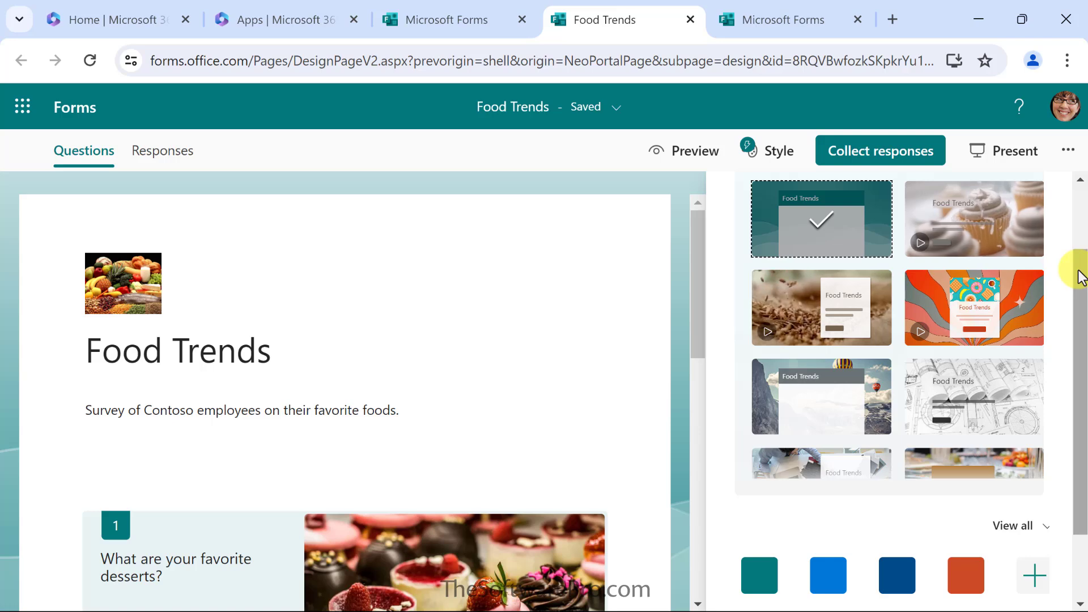
scroll(1079, 275, "down", 2)
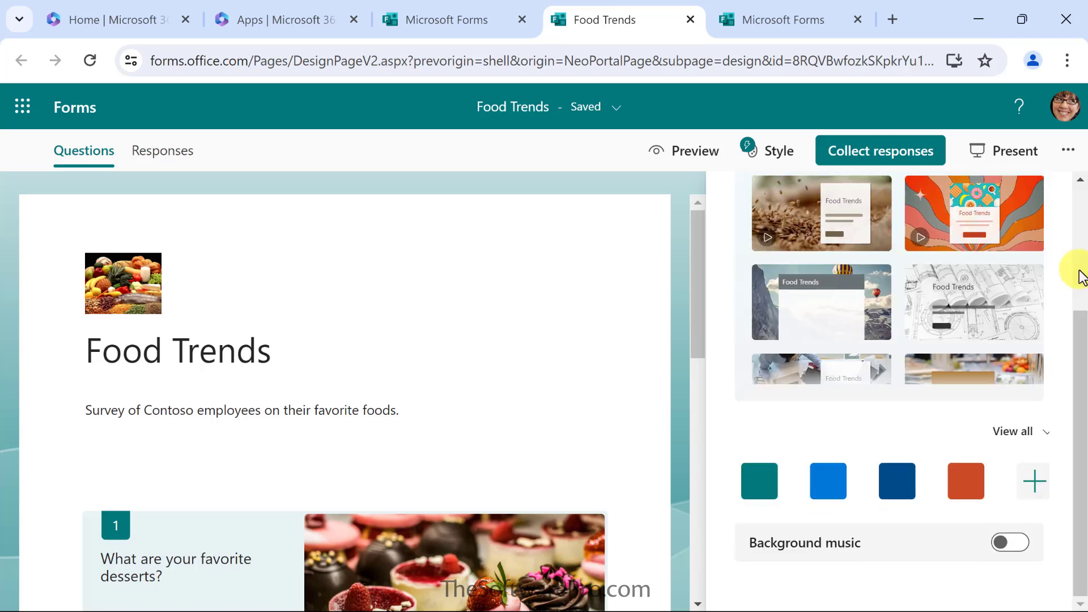
left_click(966, 482)
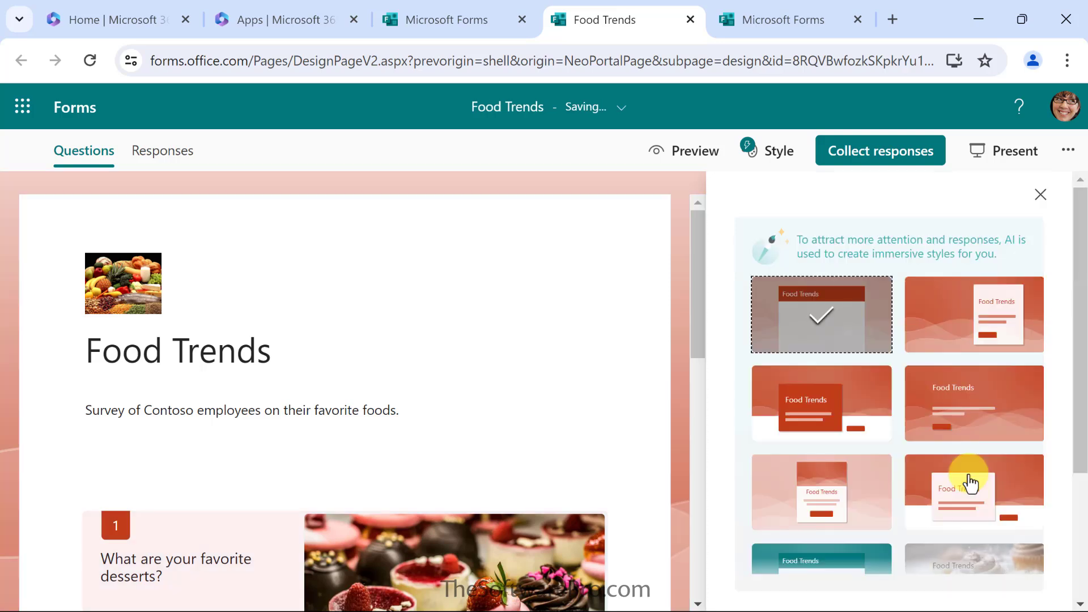
- Browse the suggested form styles and apply the one with the pasta and flour photo background
scroll(1076, 343, "down", 3)
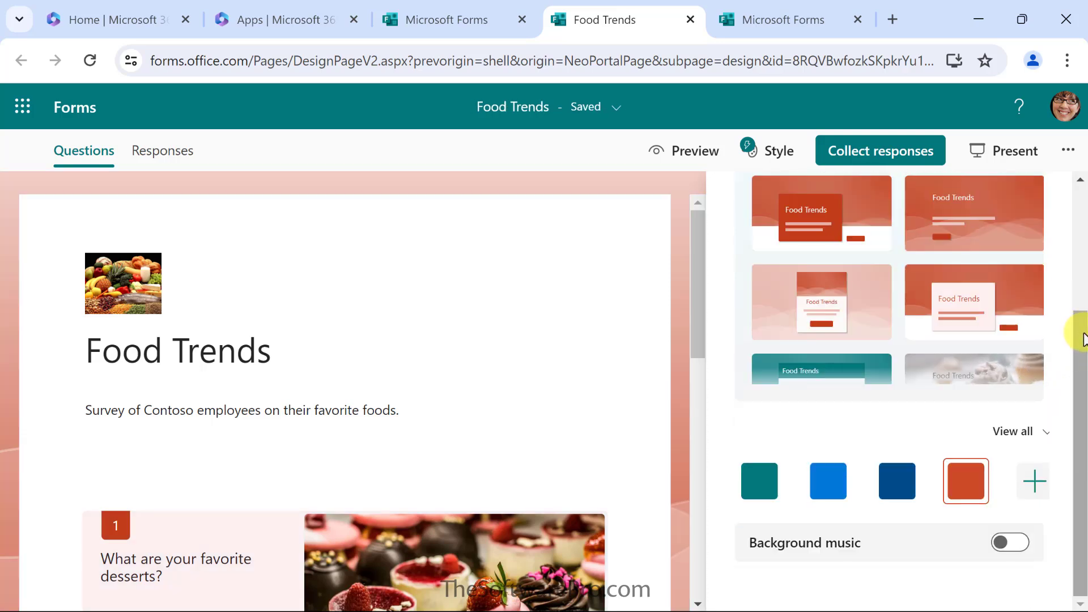
scroll(986, 277, "down", 3)
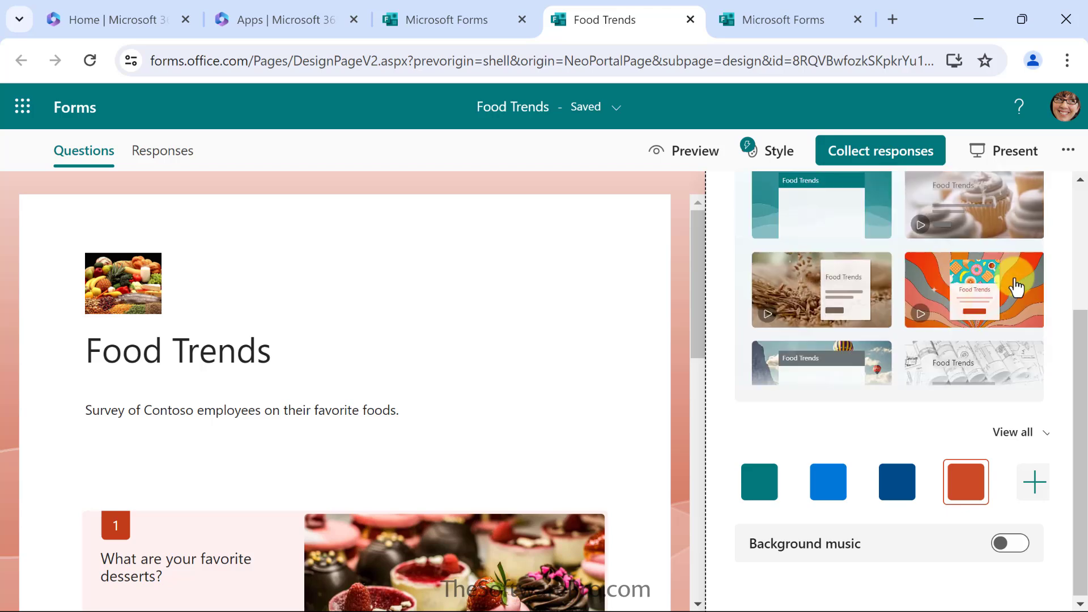
scroll(964, 260, "down", 3)
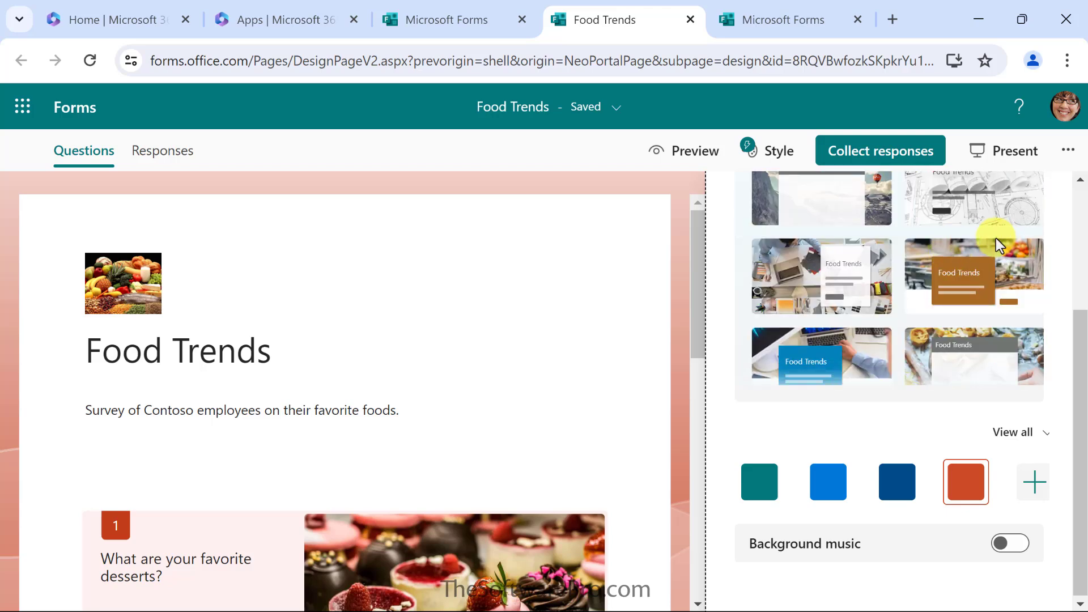
scroll(996, 239, "down", 2)
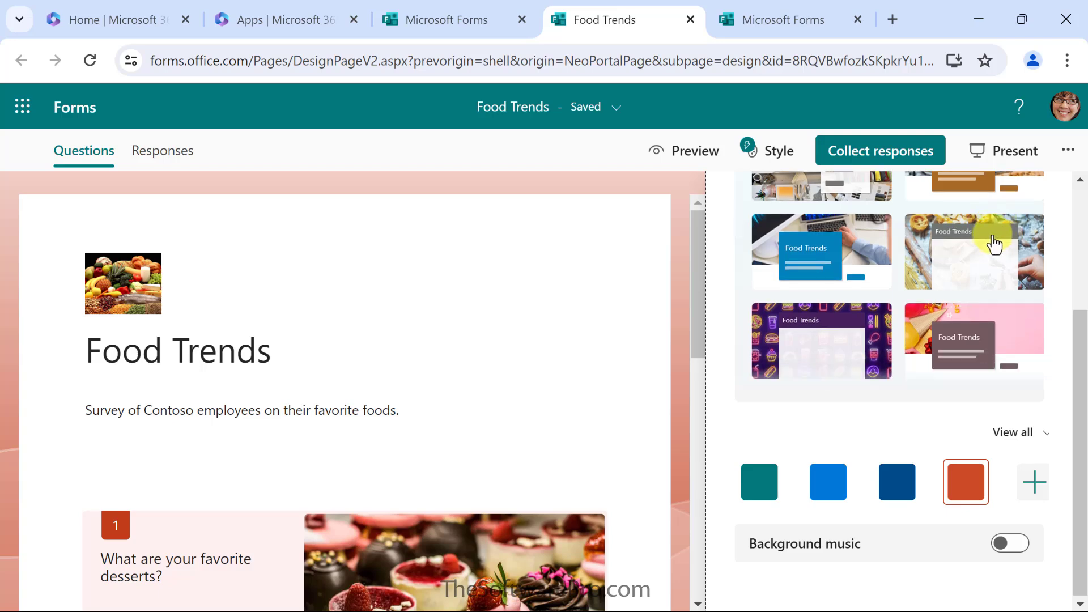
scroll(996, 244, "up", 2)
scroll(919, 295, "up", 4)
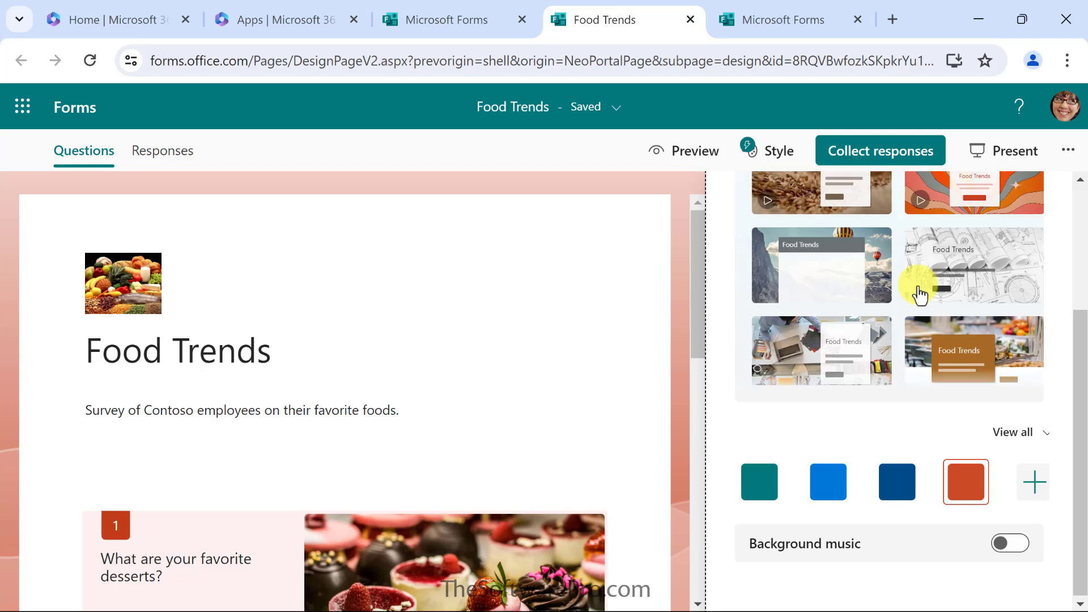
scroll(919, 293, "down", 4)
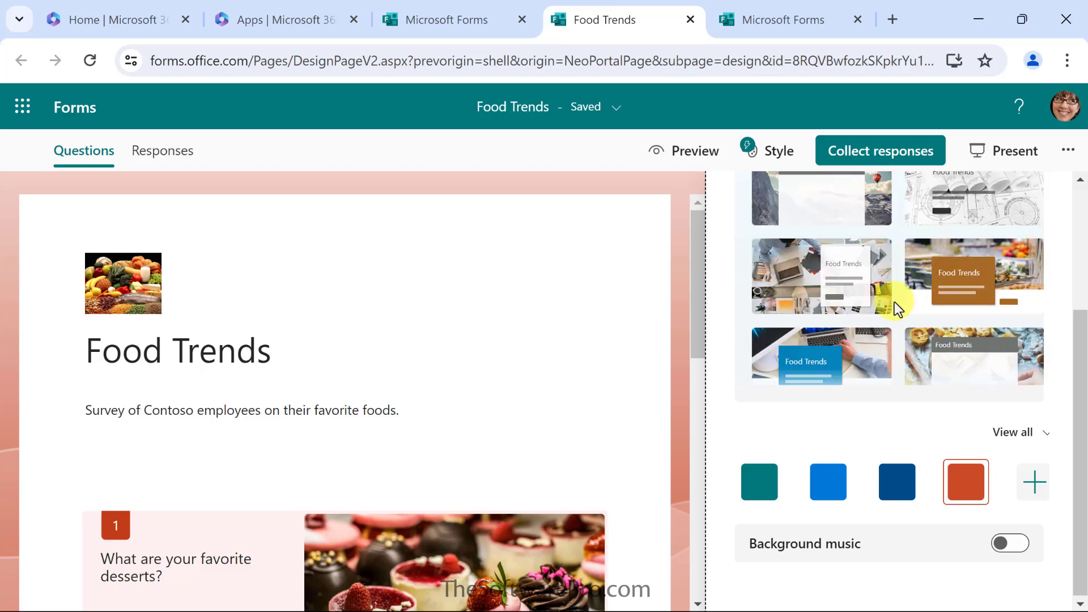
scroll(895, 295, "down", 2)
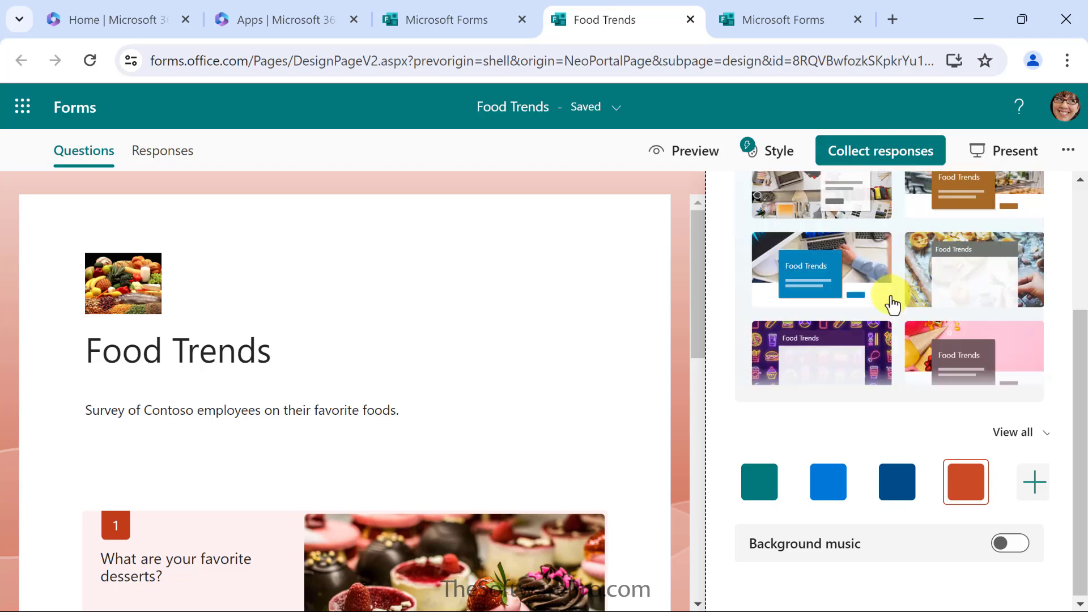
left_click(930, 274)
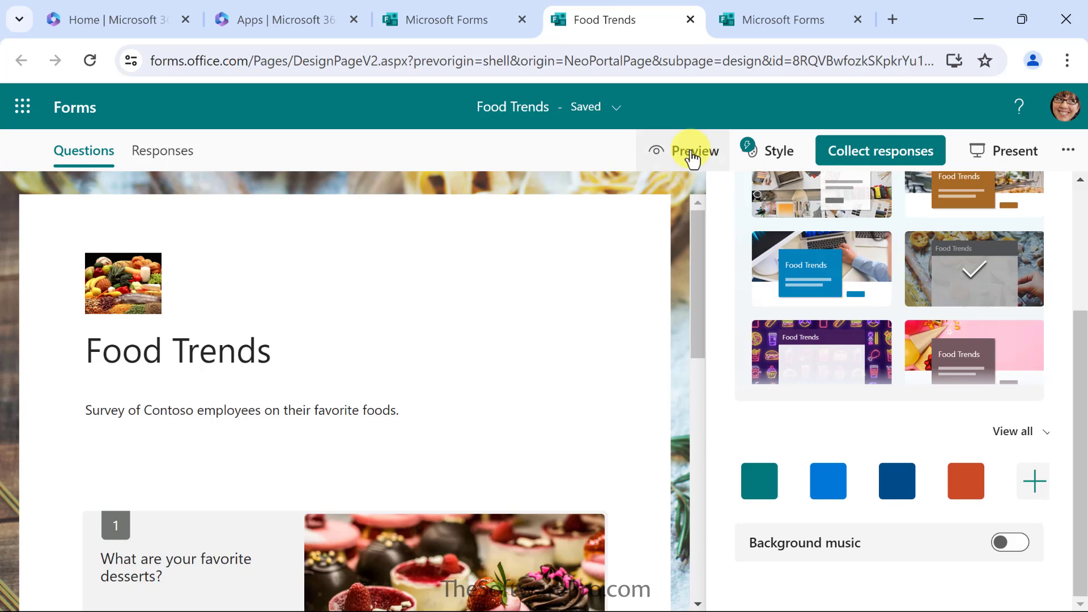
- Preview the styled form in both computer and mobile views, return to editing and close the style choices
left_click(691, 156)
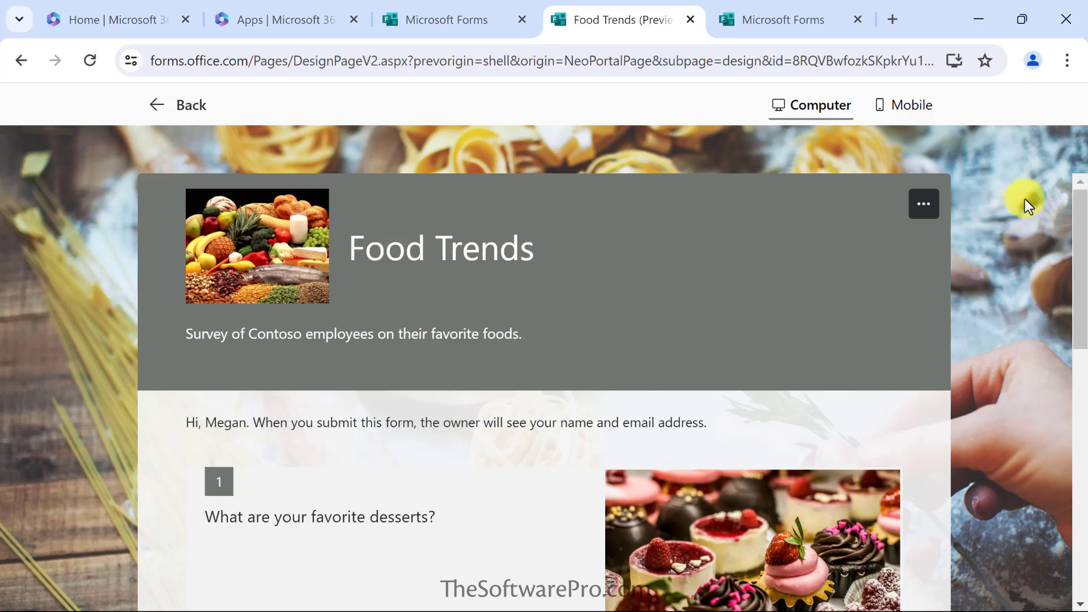
scroll(1051, 264, "down", 7)
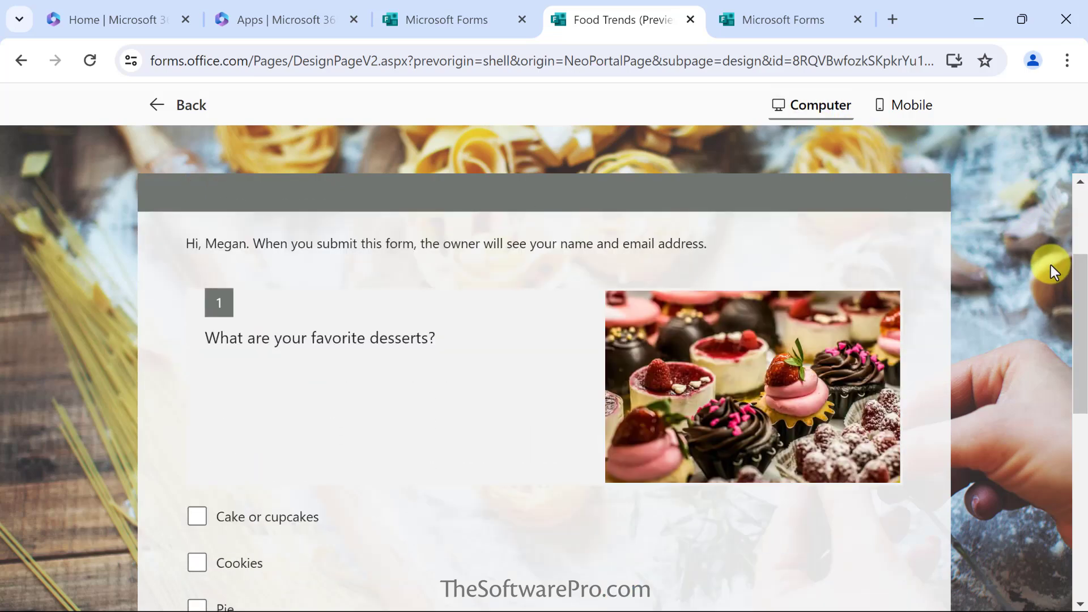
scroll(1050, 264, "up", 7)
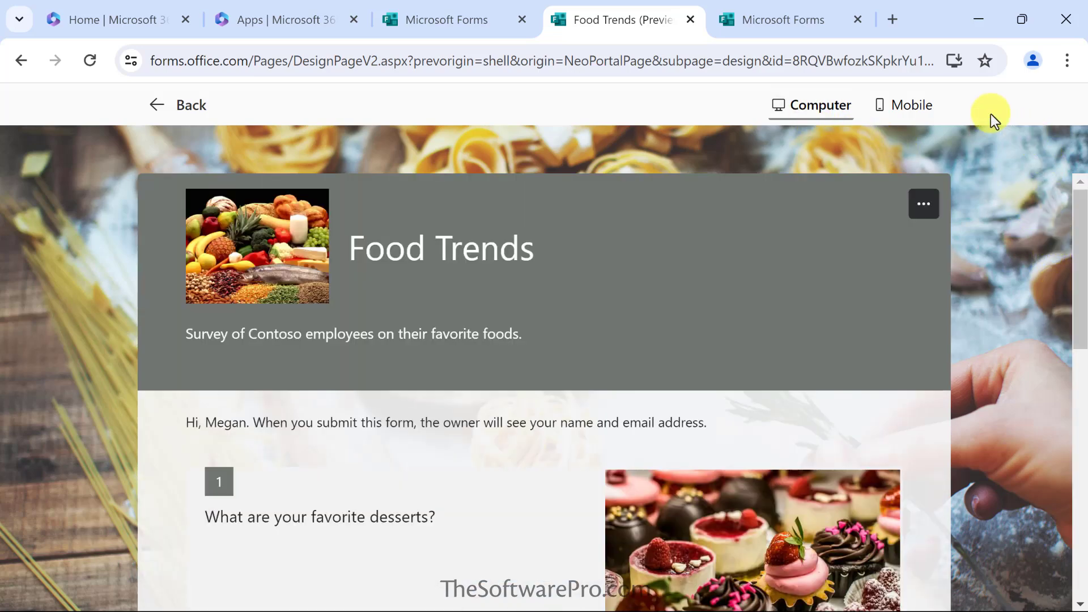
left_click(904, 107)
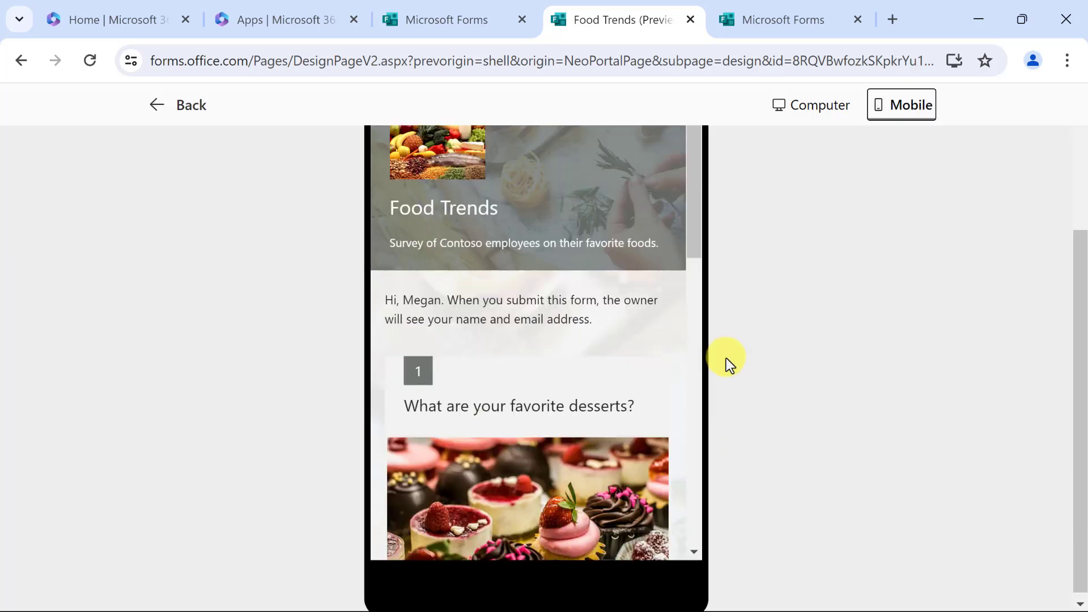
scroll(687, 371, "down", 5)
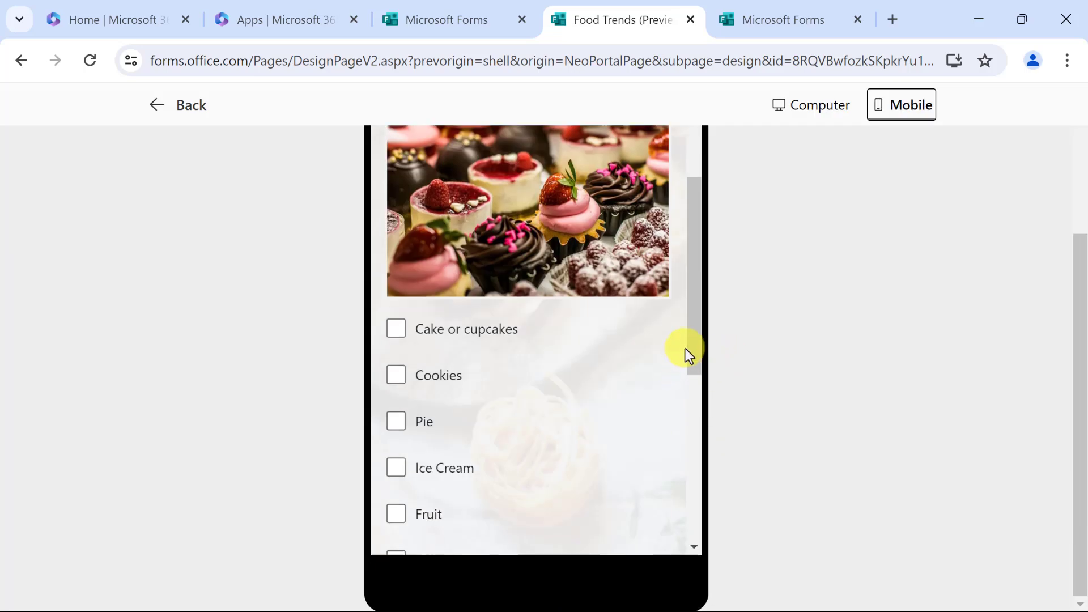
scroll(685, 349, "up", 9)
left_click(176, 104)
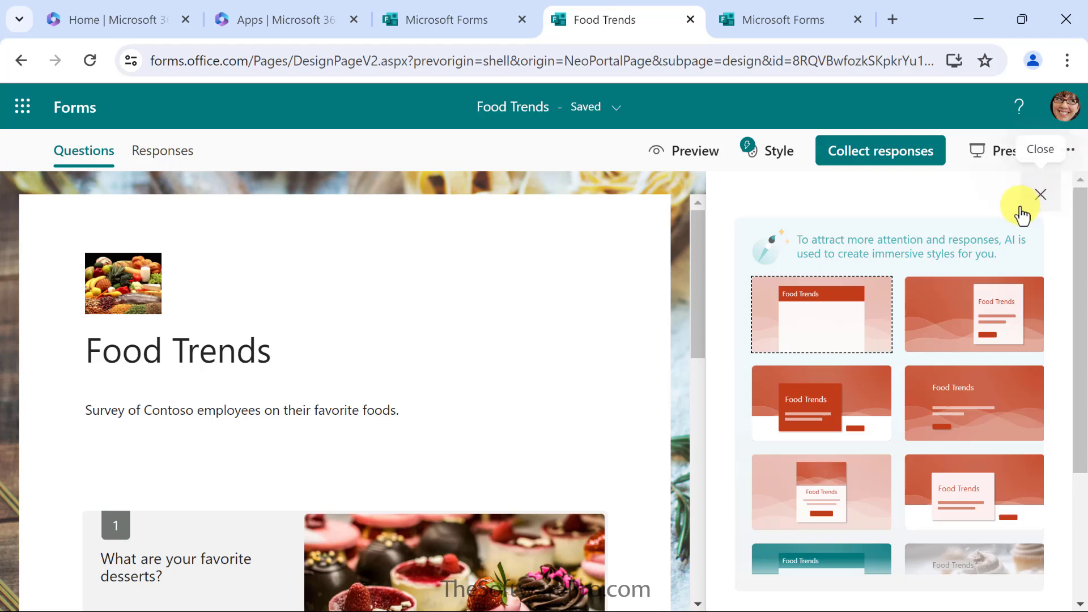
left_click(1040, 194)
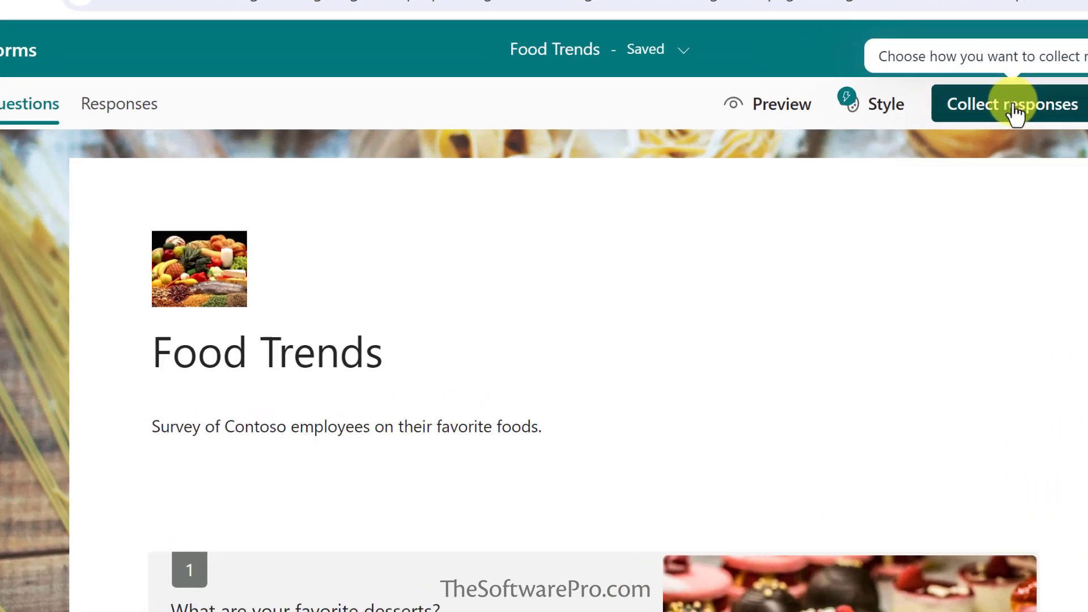
- Set the form so anyone can respond, and copy its shortened response link
left_click(882, 159)
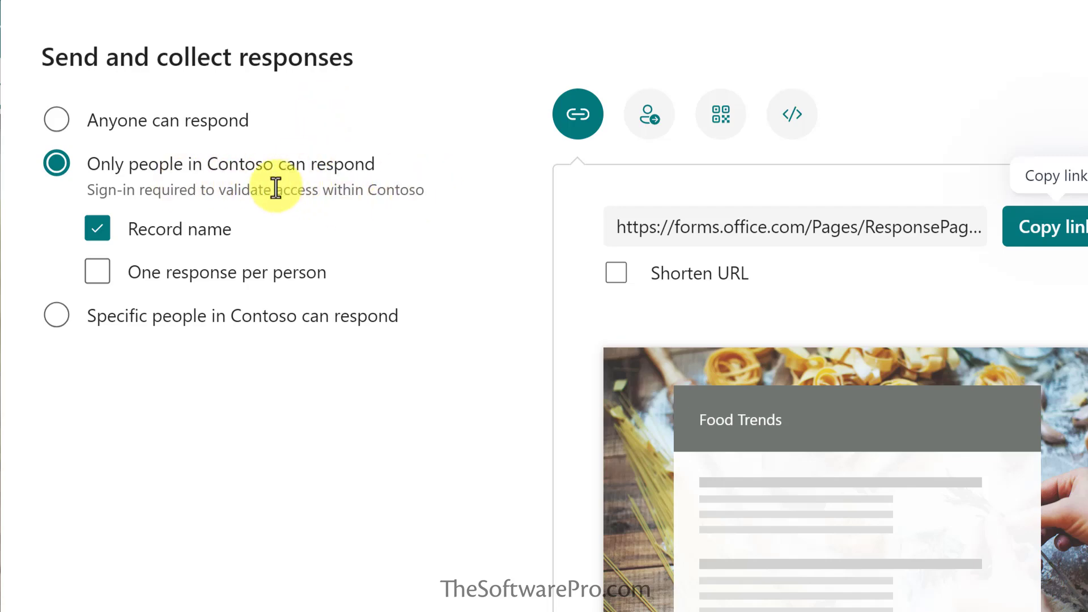
left_click(58, 119)
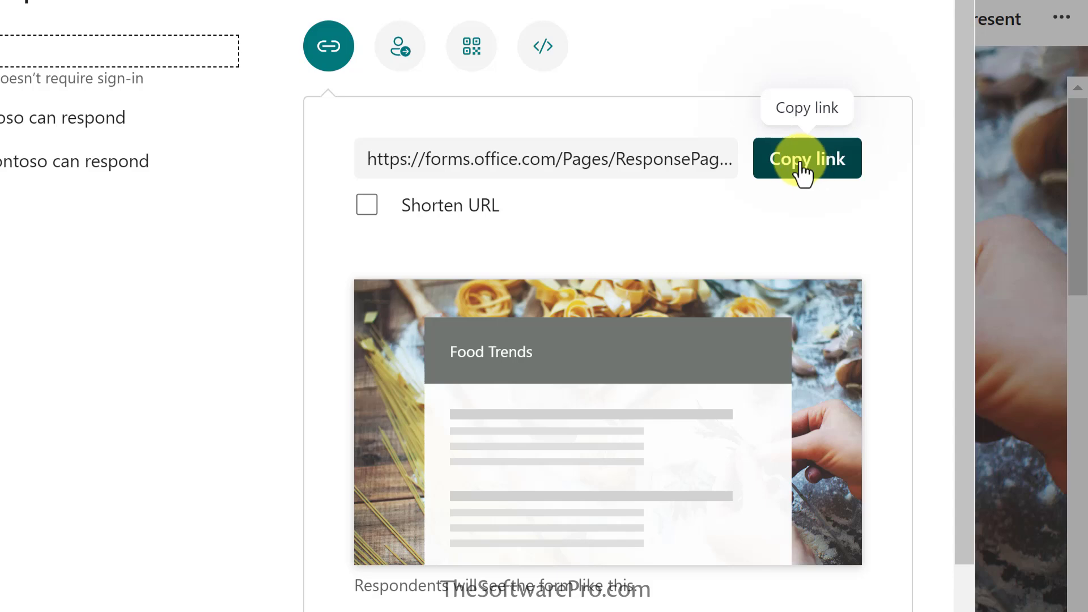
left_click(367, 205)
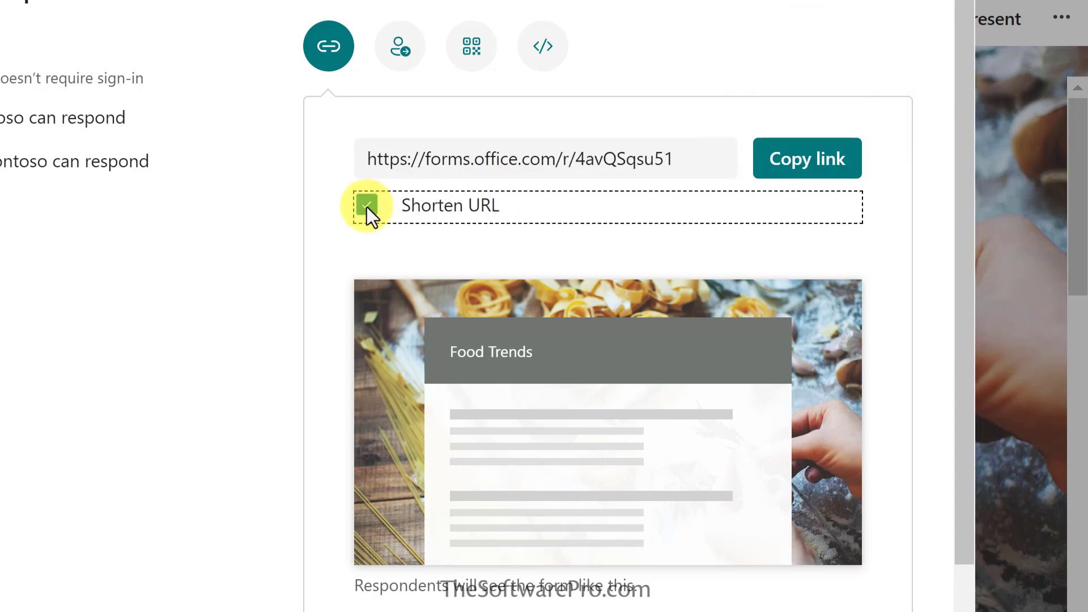
left_click(799, 165)
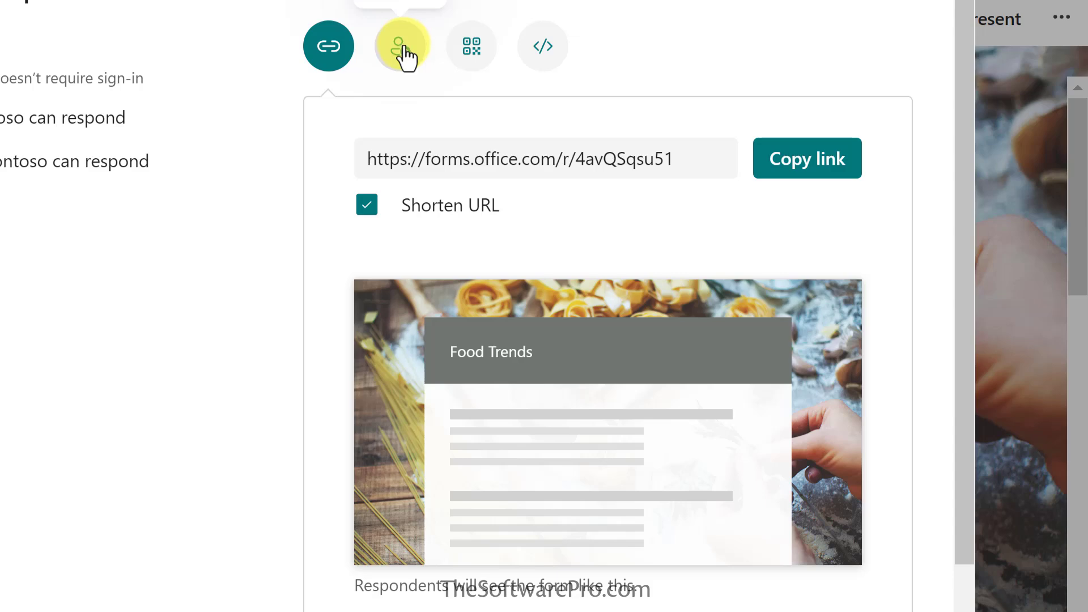
- Examine the invitation message and embed options for sharing the form, and close the sharing dialog
left_click(401, 52)
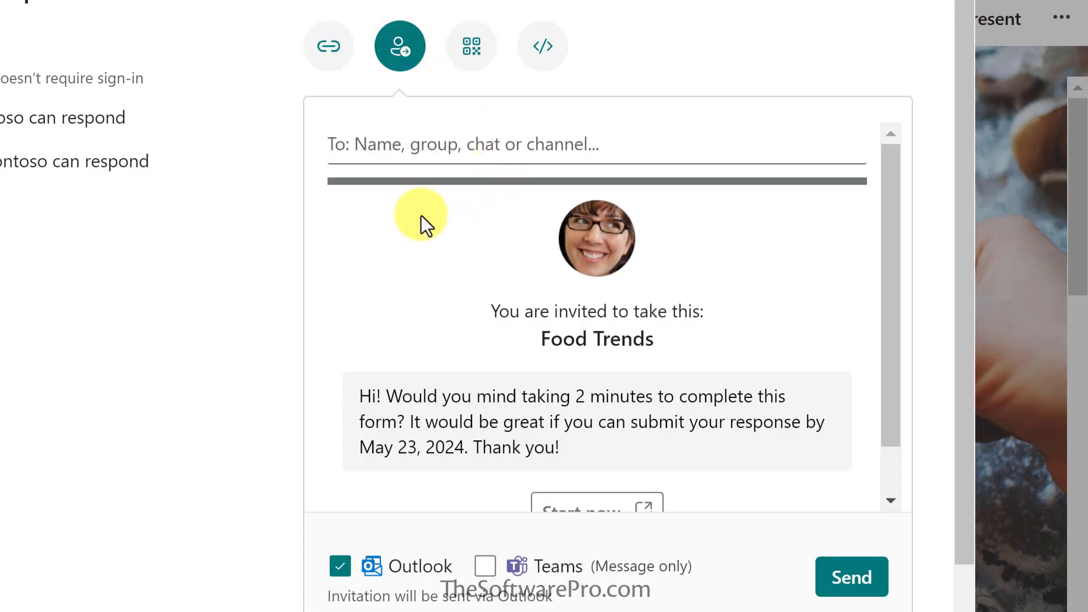
scroll(420, 215, "down", 1)
scroll(420, 215, "down", 1)
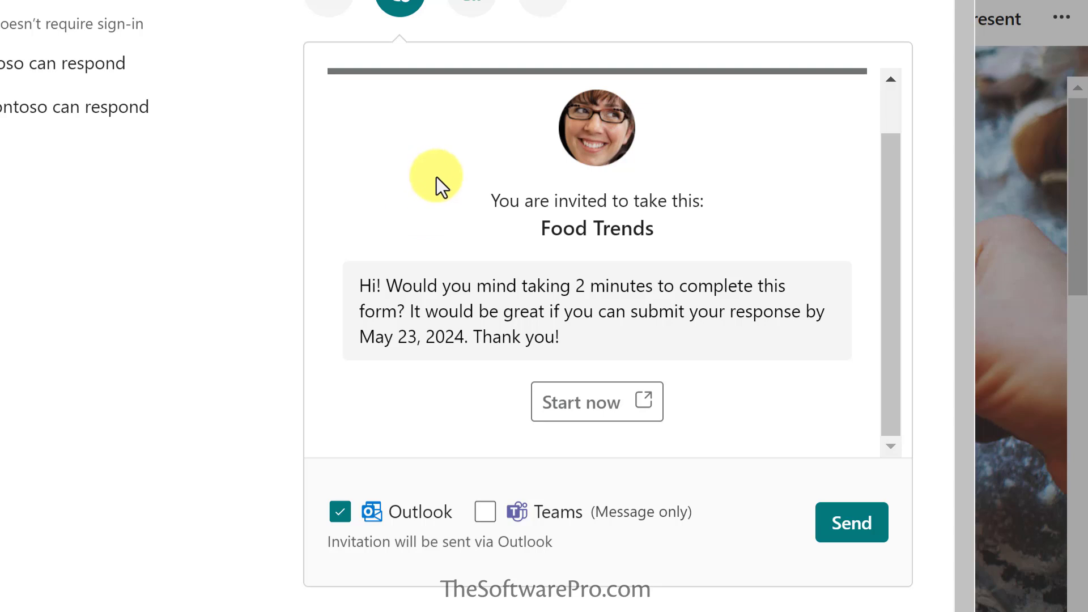
scroll(461, 235, "up", 1)
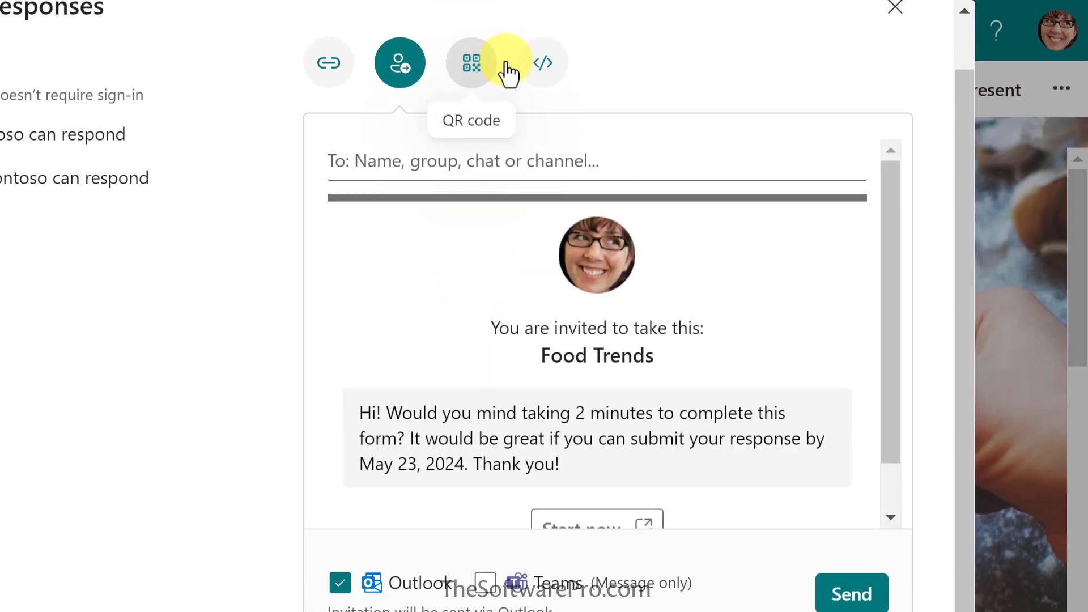
left_click(545, 72)
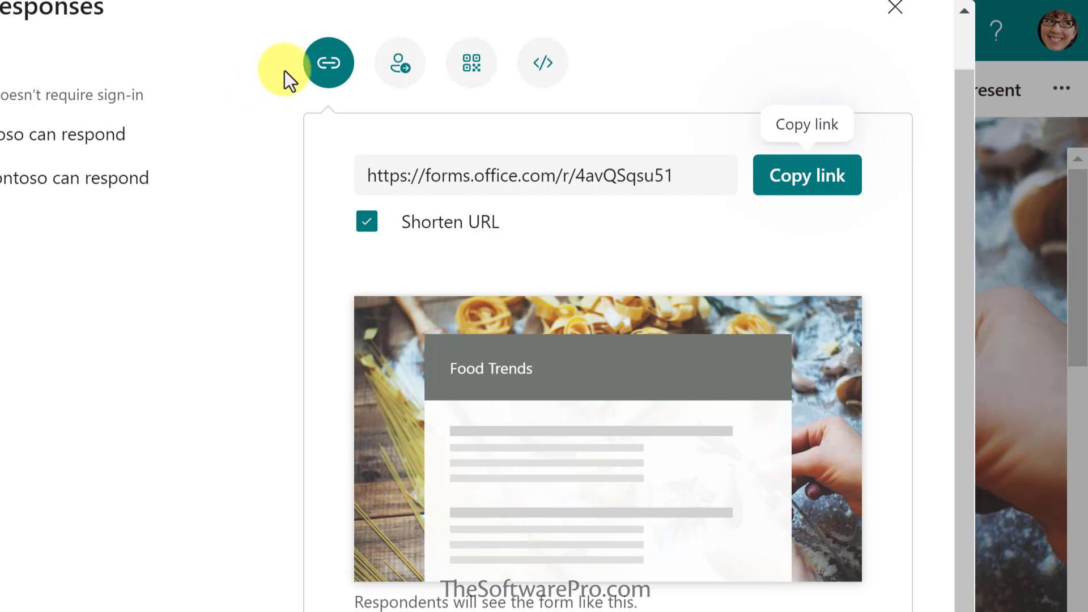
scroll(334, 72, "up", 1)
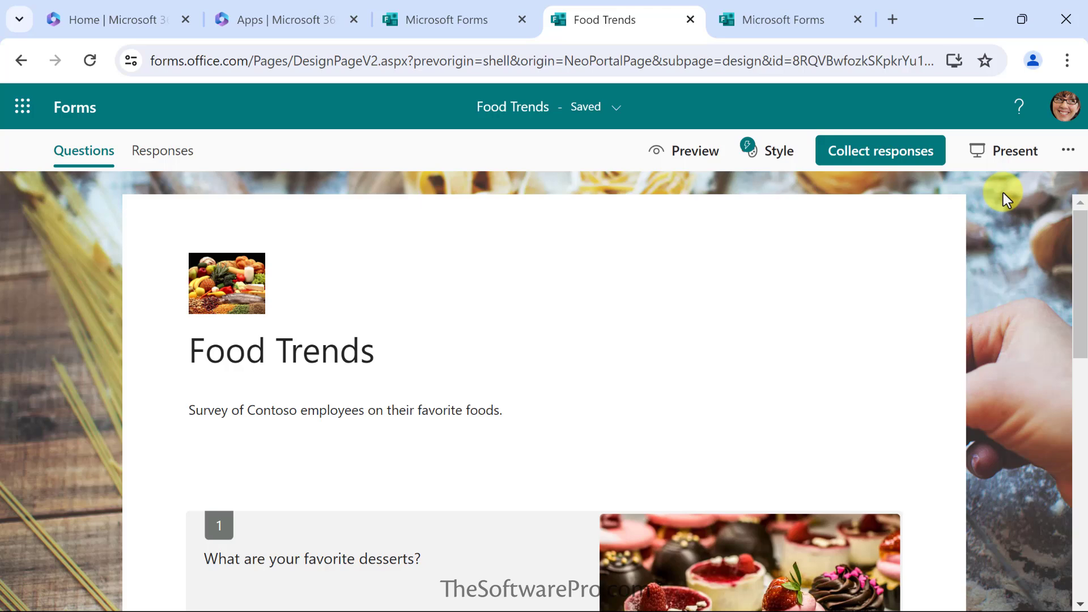
- Review the form's response settings and allow respondents to edit their responses
left_click(1068, 153)
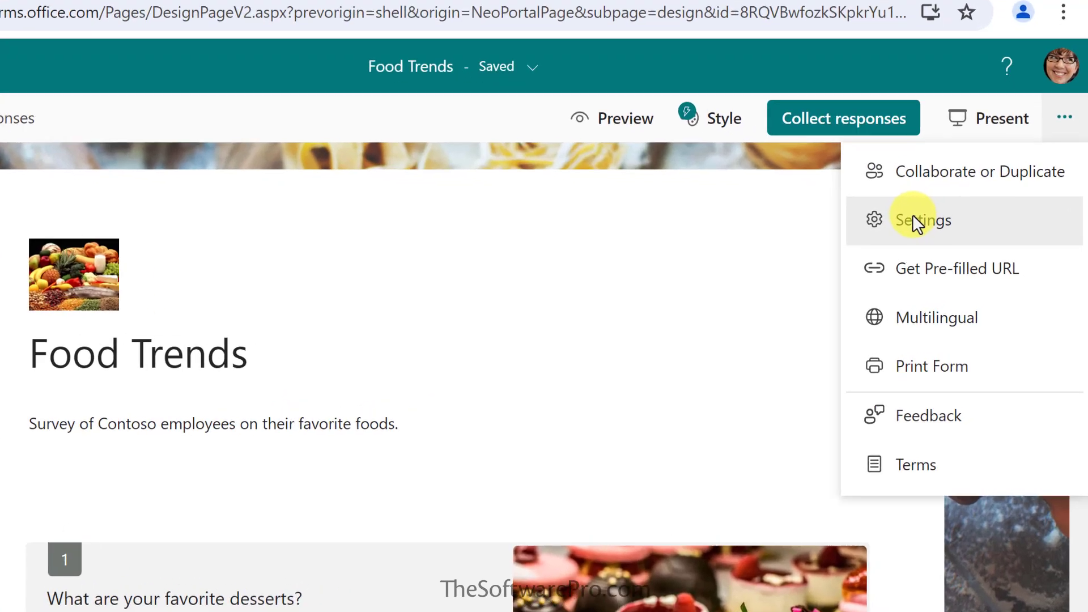
left_click(914, 218)
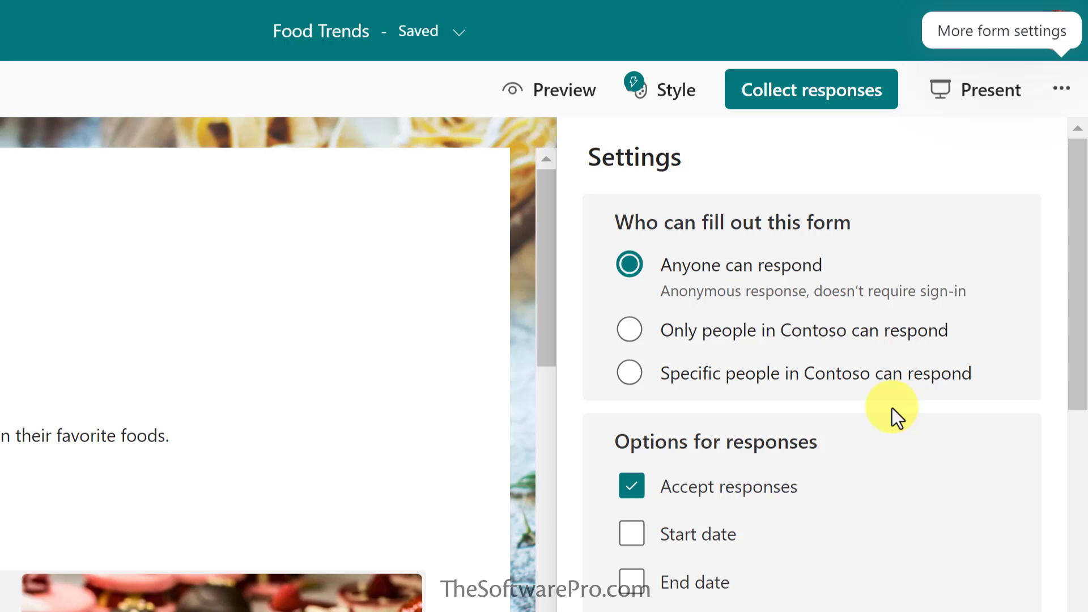
scroll(893, 414, "down", 5)
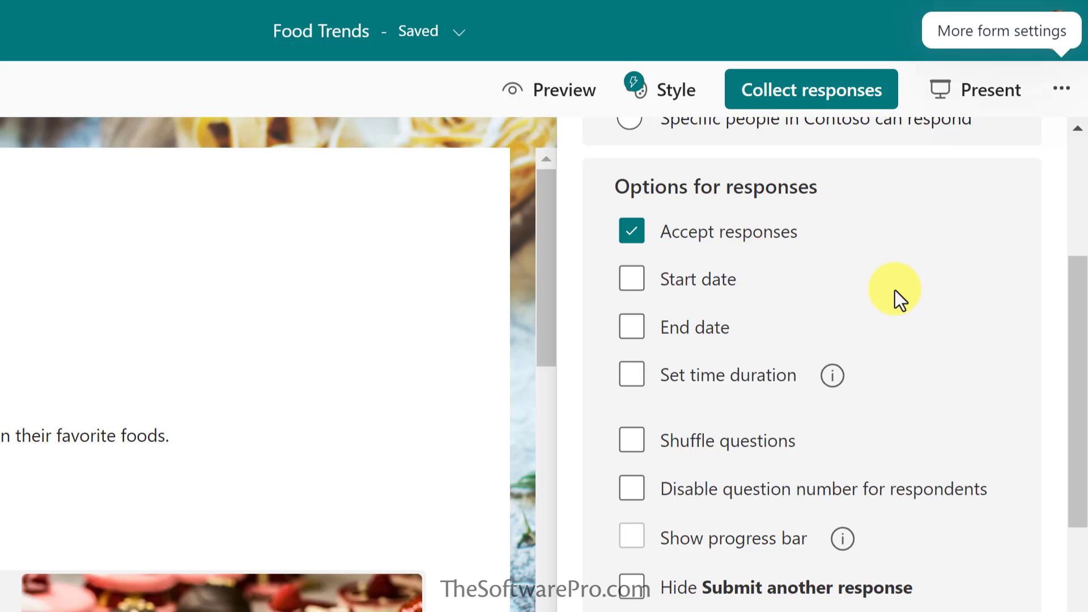
scroll(740, 422, "down", 2)
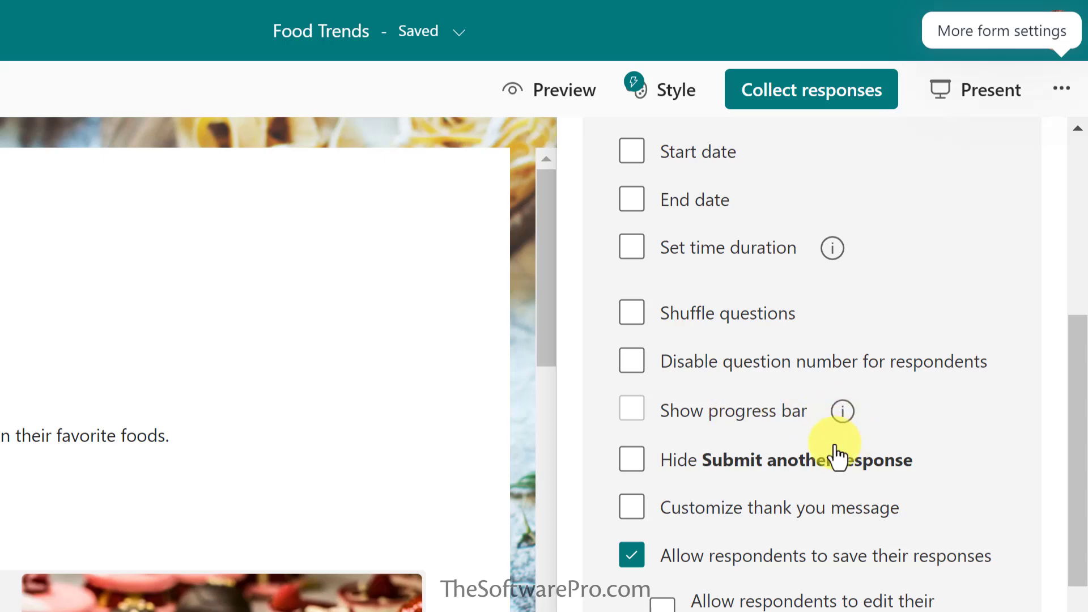
scroll(825, 453, "down", 2)
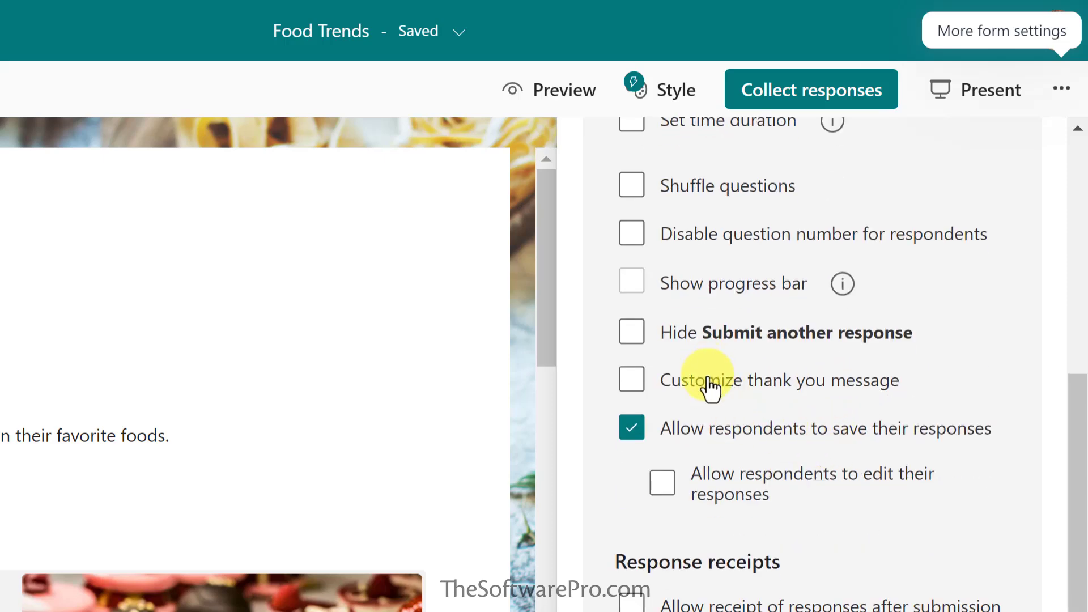
left_click(663, 485)
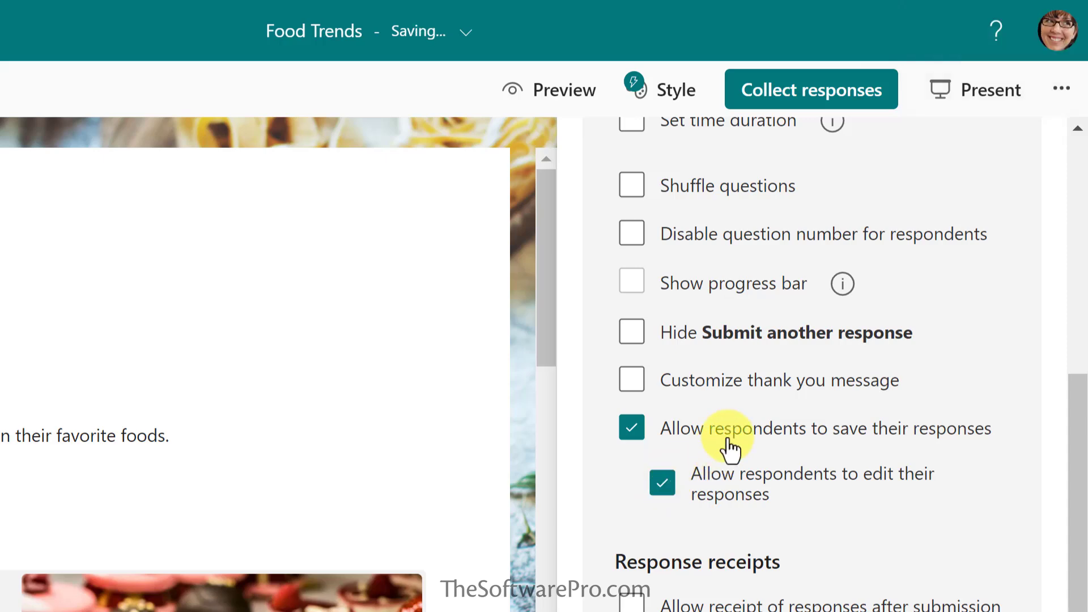
- Customize the thank you message to read "Thanks so much for sharing your feedback!"
left_click(636, 379)
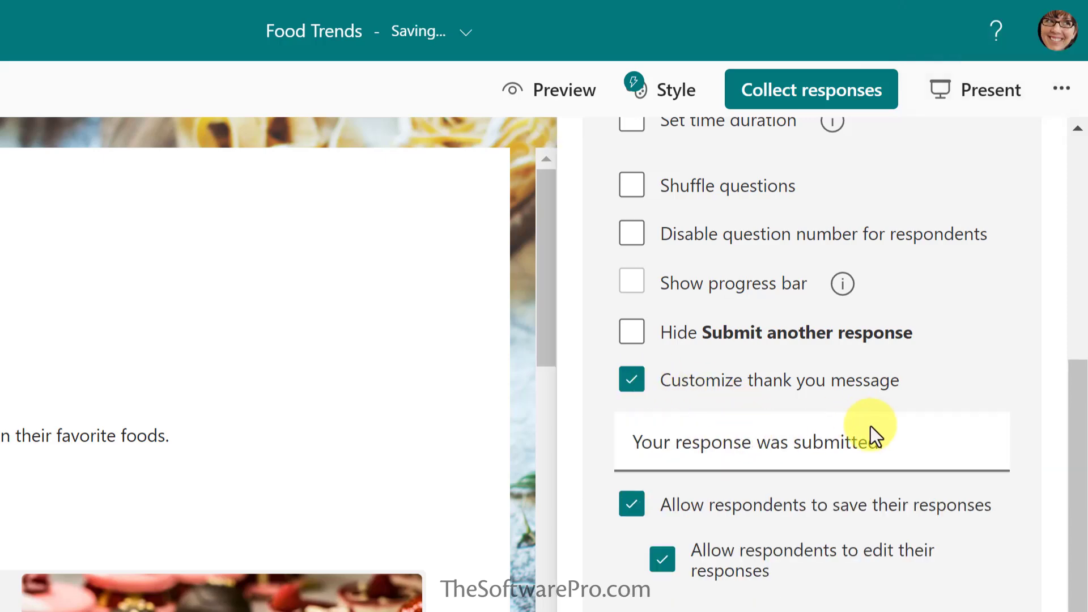
left_click(729, 418)
type("Thanks so much for sharing your feedback!")
scroll(914, 406, "down", 3)
scroll(914, 407, "up", 12)
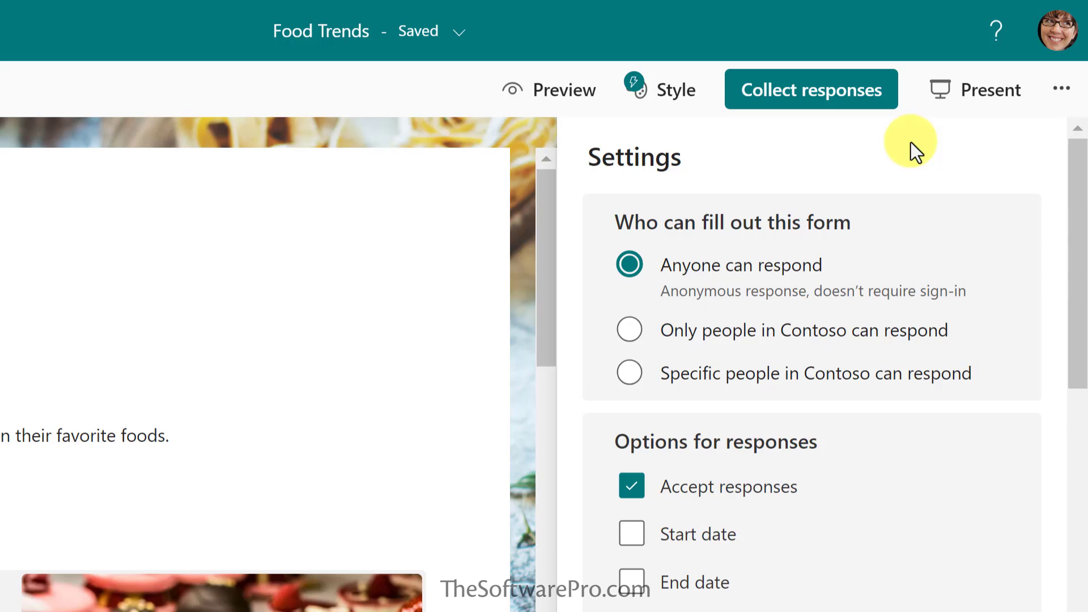
- Revisit the form's response link options, and return to the Microsoft Forms start page
left_click(797, 94)
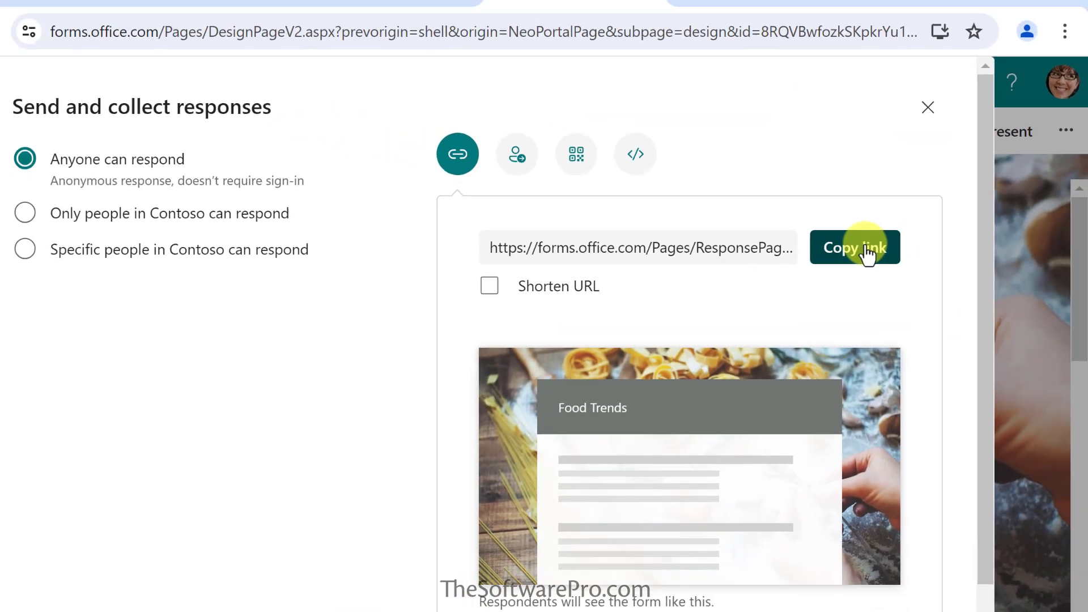
left_click(465, 21)
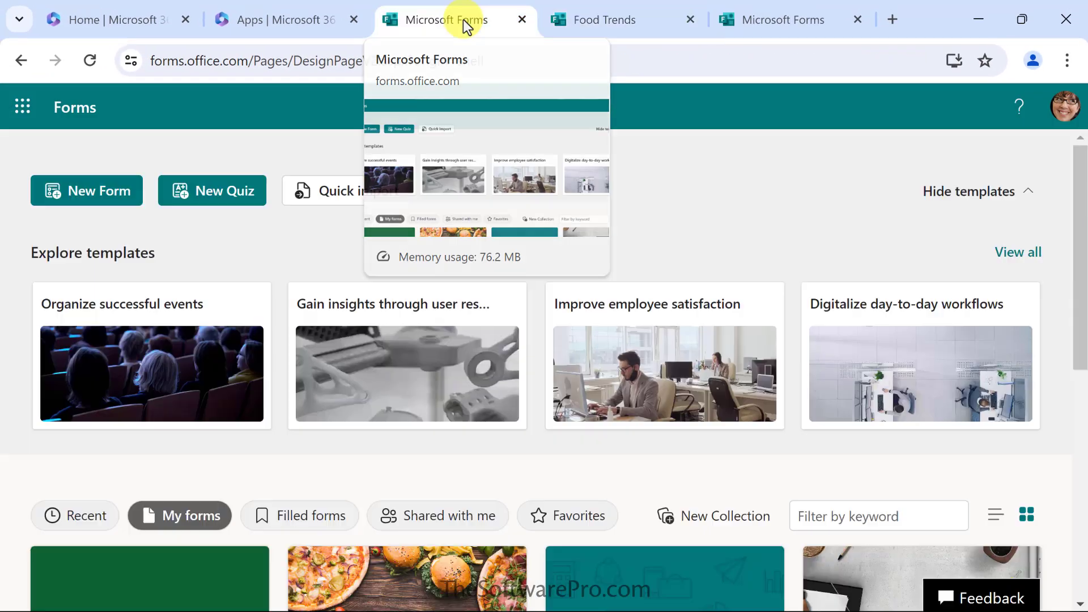
left_click(618, 23)
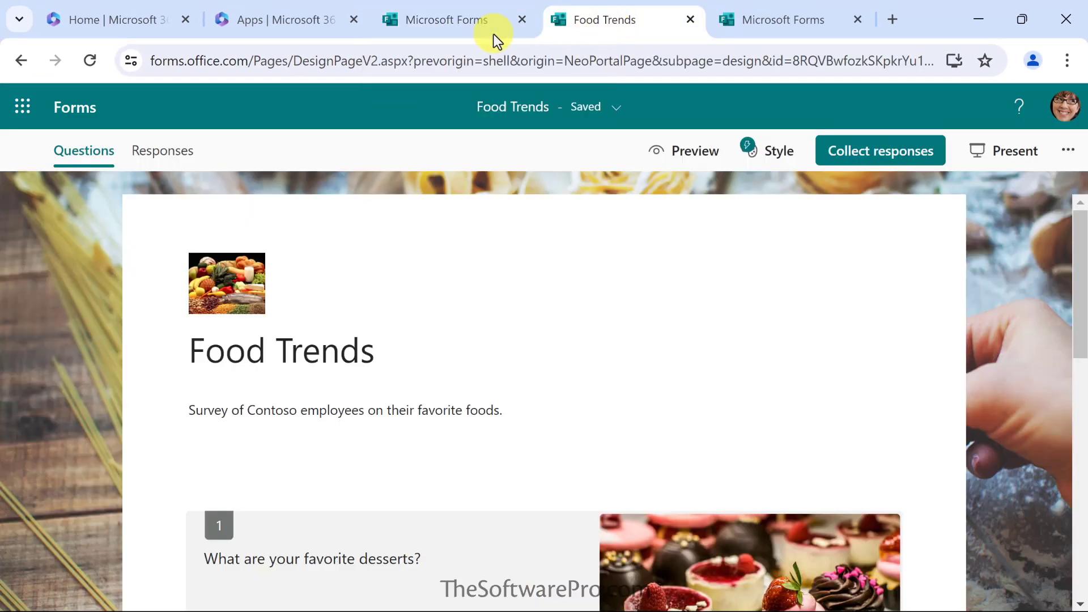
left_click(447, 18)
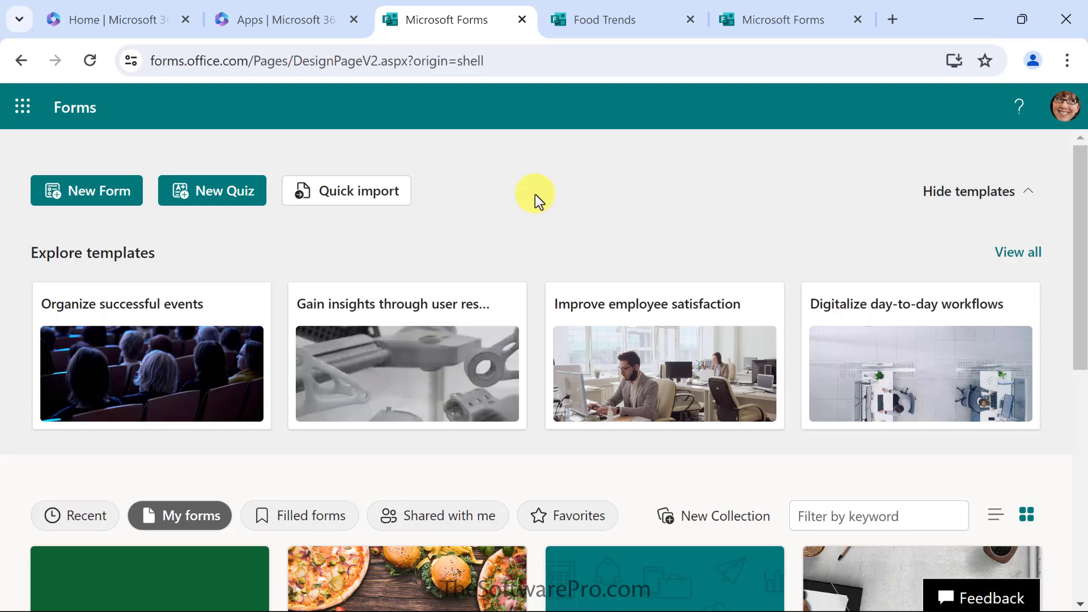
- Find the Food Trends at Contoso survey among the existing forms and open it
scroll(556, 157, "down", 6)
scroll(538, 344, "up", 2)
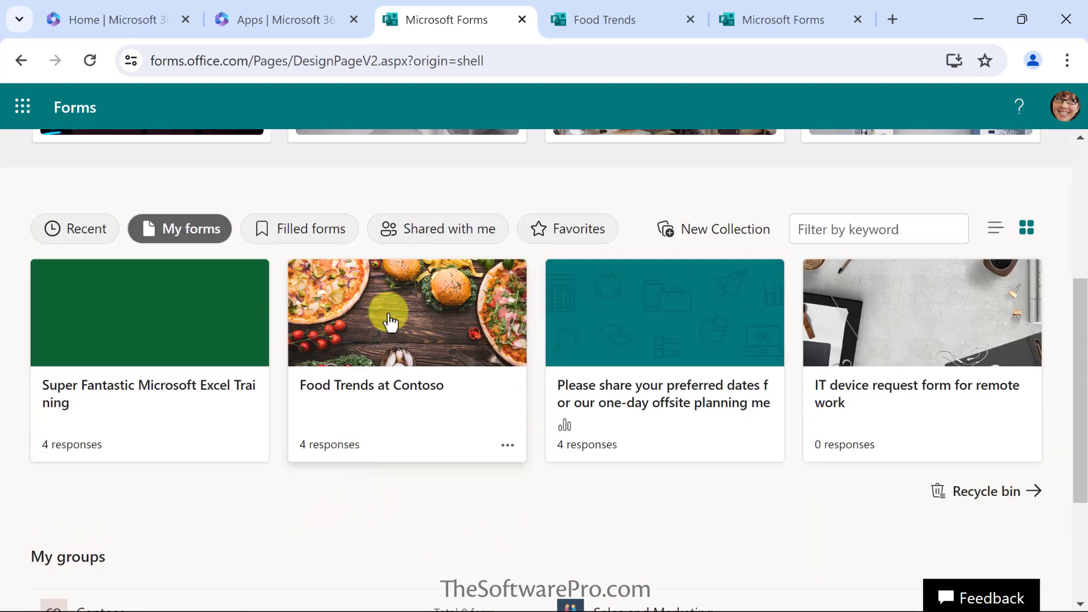
left_click(326, 449)
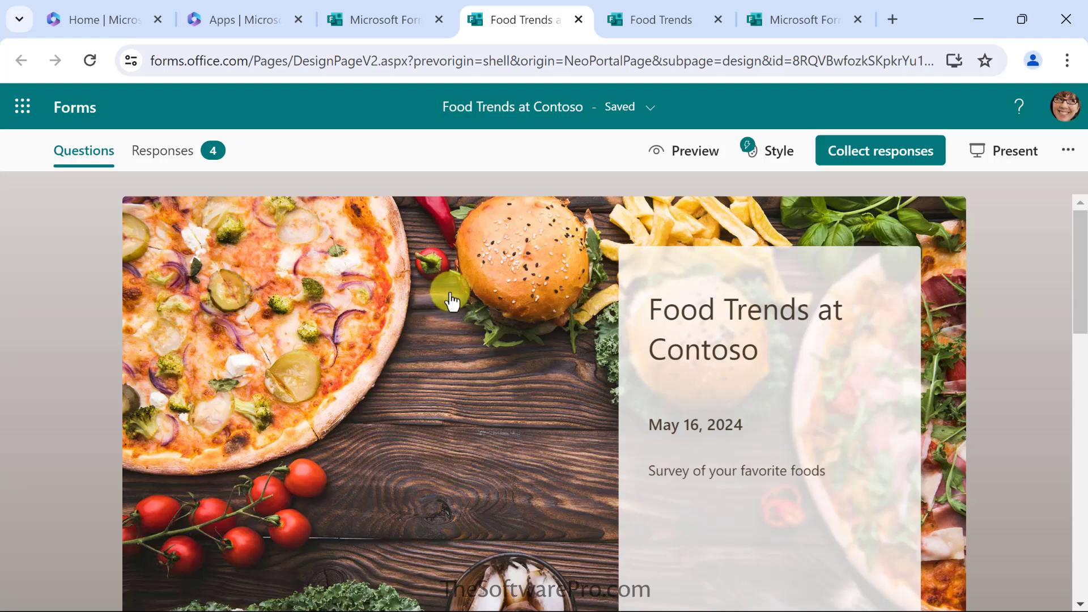
- Look through the cover and questions of the Food Trends at Contoso form
scroll(453, 297, "down", 3)
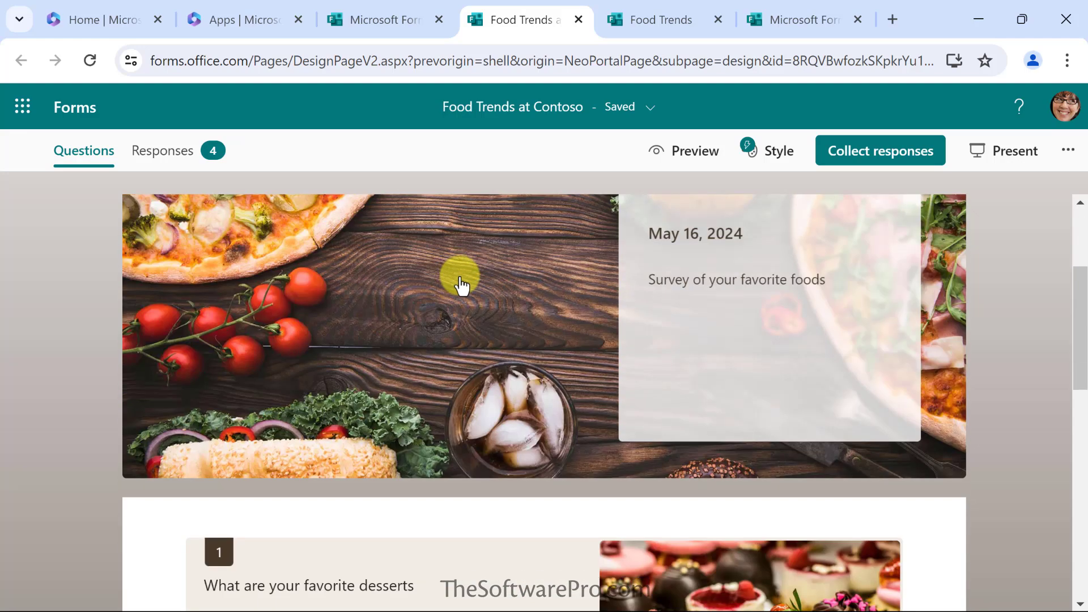
scroll(462, 286, "down", 3)
scroll(461, 275, "down", 3)
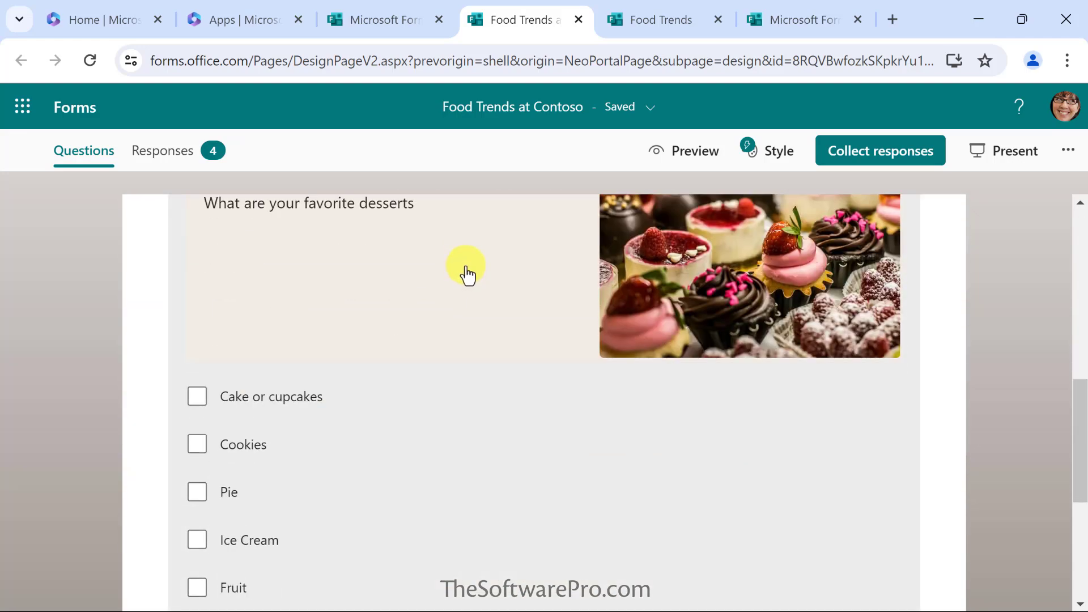
scroll(468, 275, "down", 3)
scroll(468, 274, "up", 9)
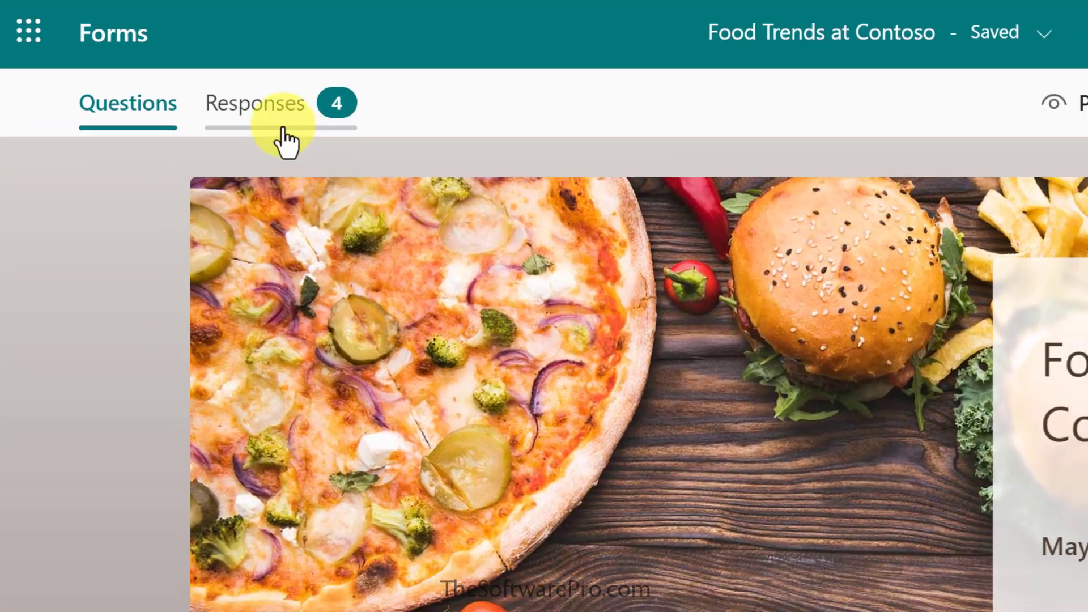
- Open the form's collected responses in Excel and fit column F's width to the favorite desserts answers
left_click(269, 110)
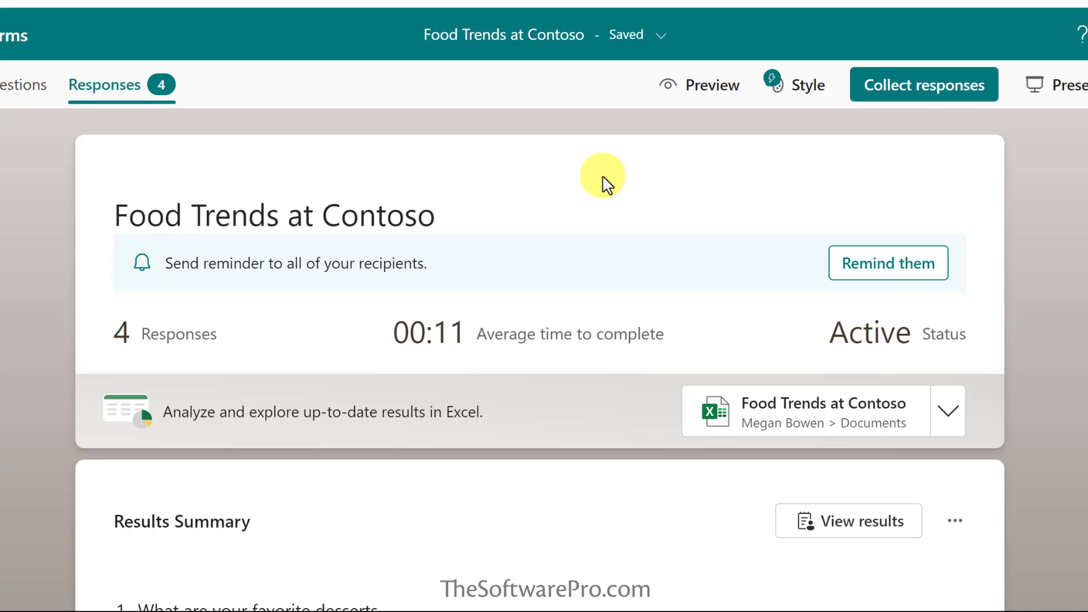
scroll(14, 230, "down", 4)
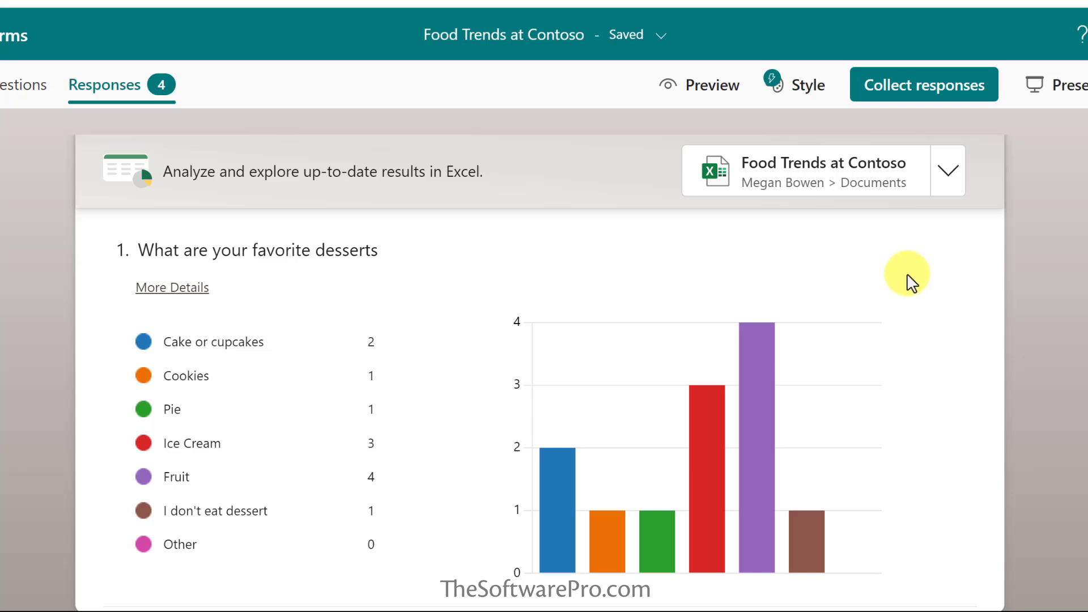
left_click(822, 169)
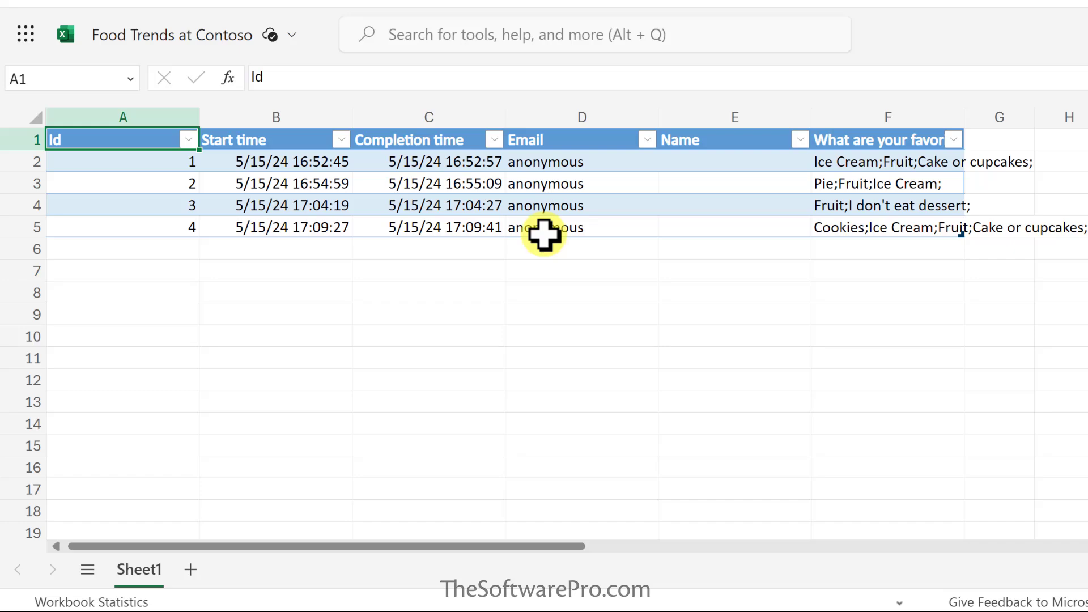
double_click(964, 118)
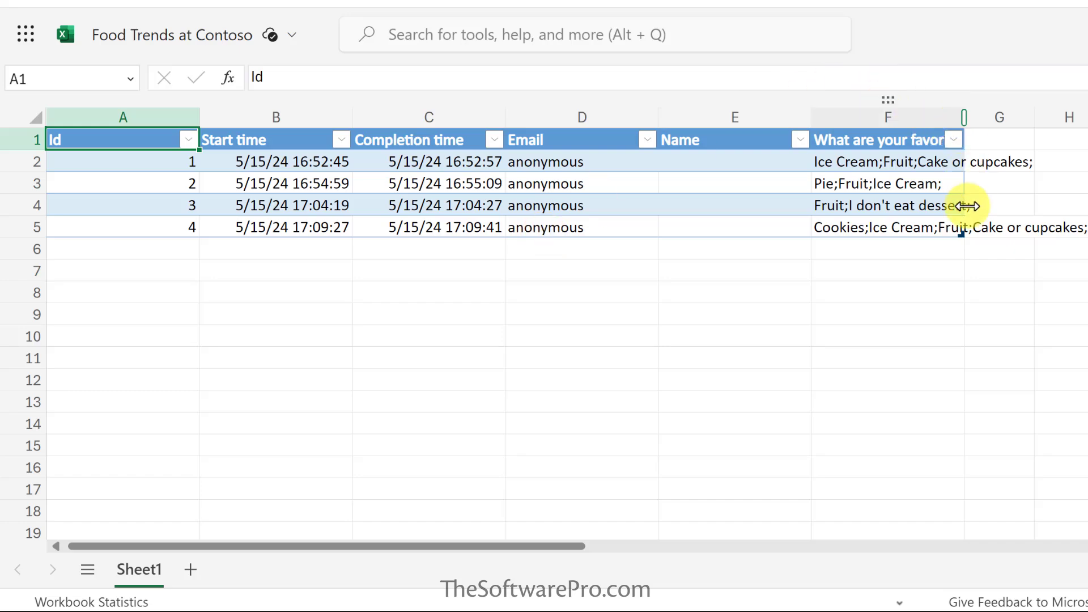